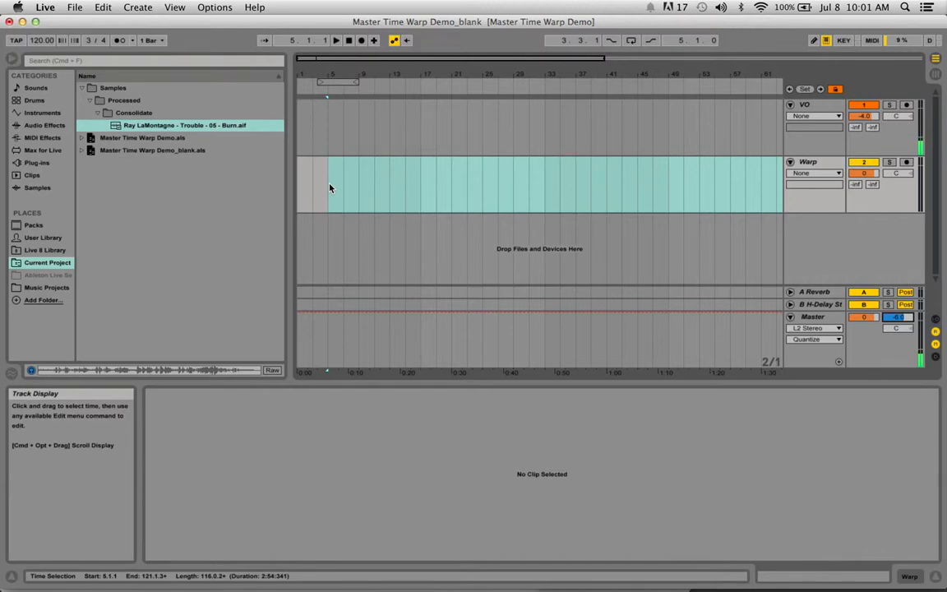
Place the sample Ray LaMontagne - Trouble - 05 - Burn.aif on the Warp track, starting at bar 5.
{"action": "left_click", "coordinate": [344, 187]}
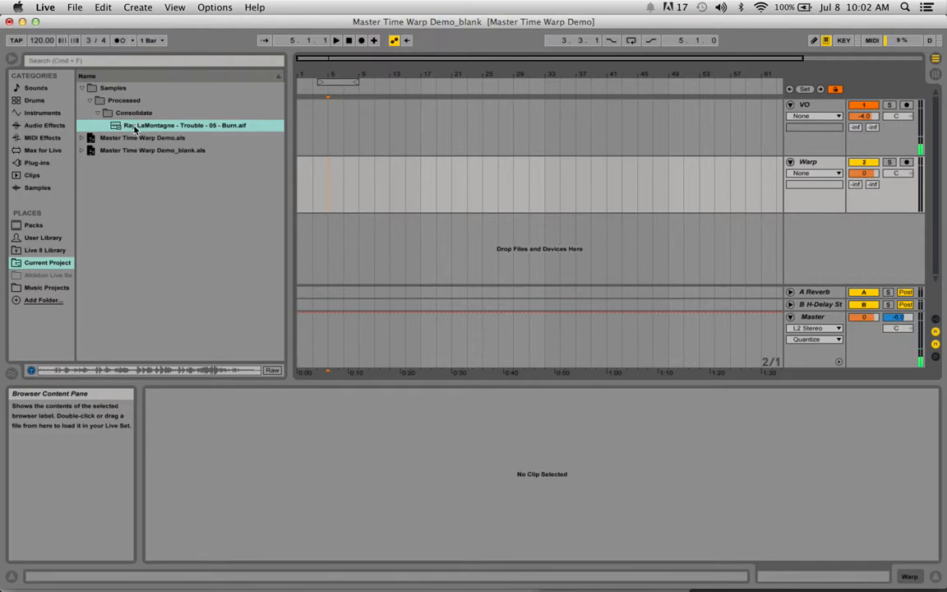
{"action": "mouse_move", "coordinate": [115, 125]}
{"action": "left_mouse_down"}
{"action": "mouse_move", "coordinate": [258, 171]}
{"action": "mouse_move", "coordinate": [340, 179]}
{"action": "mouse_move", "coordinate": [330, 180]}
{"action": "left_mouse_up"}
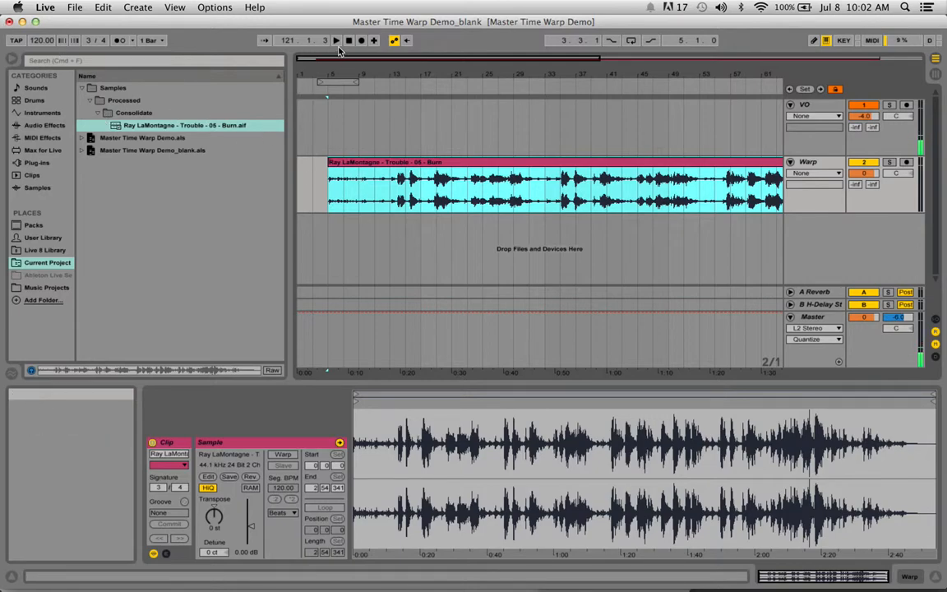
Play the song from bar 5, tap in its tempo as 101.48 BPM, and stop playback.
{"action": "left_click", "coordinate": [323, 163]}
{"action": "key", "text": "space"}
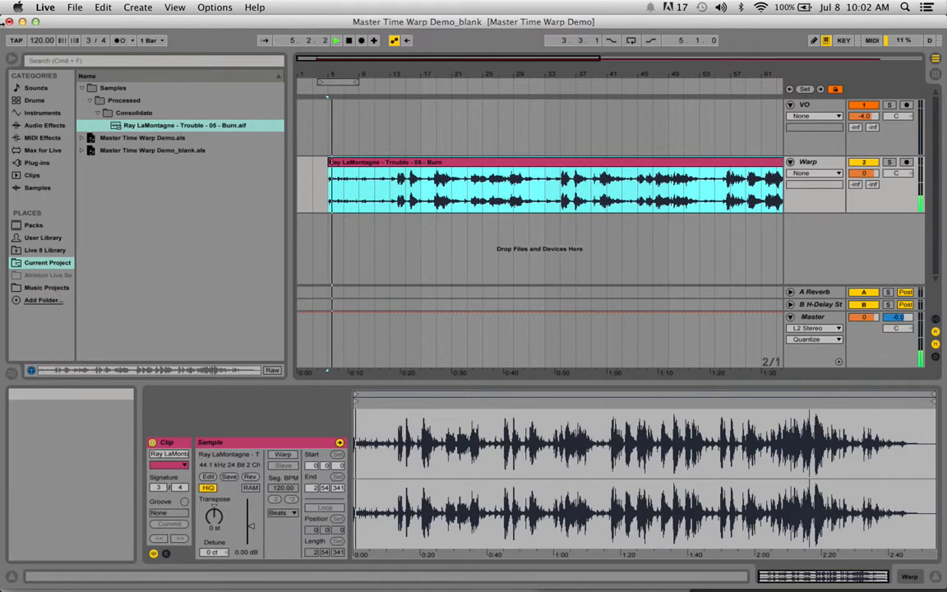
{"action": "left_click", "coordinate": [14, 42]}
{"action": "left_click", "coordinate": [14, 42]}
{"action": "left_click", "coordinate": [14, 42]}
{"action": "left_click", "coordinate": [14, 43]}
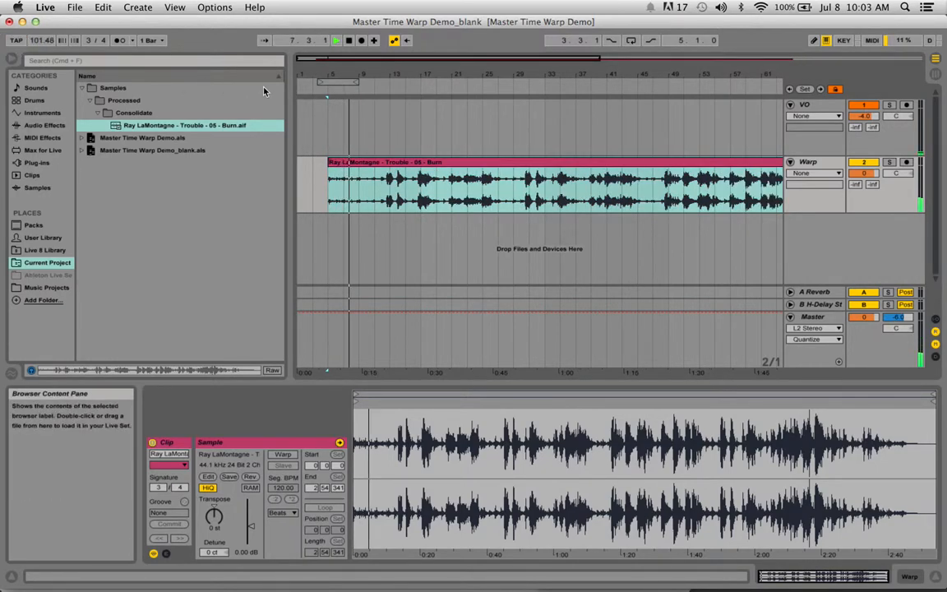
{"action": "left_click", "coordinate": [349, 40]}
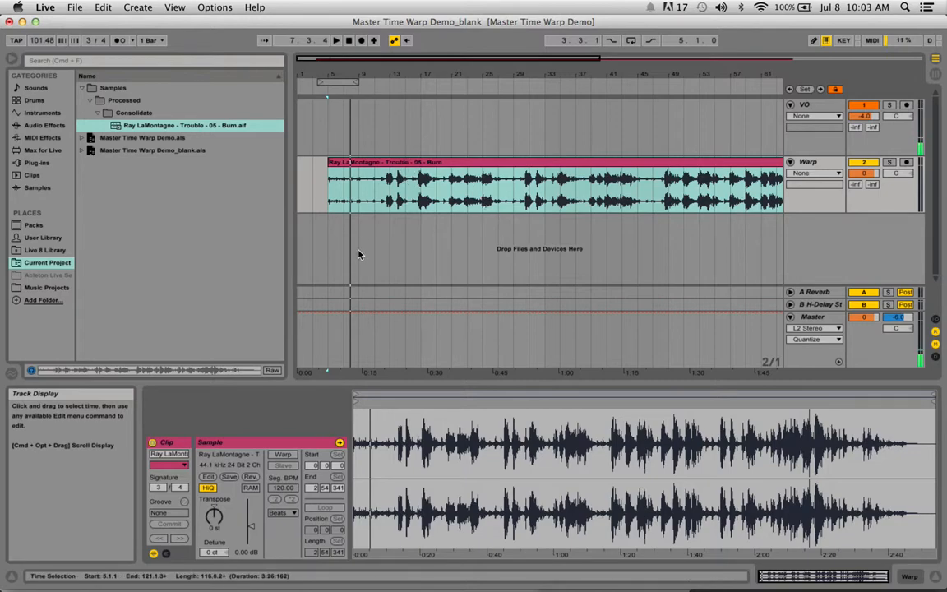
Turn on warping for the song clip and set the clip's time signature to 3/4.
{"action": "left_click", "coordinate": [393, 162]}
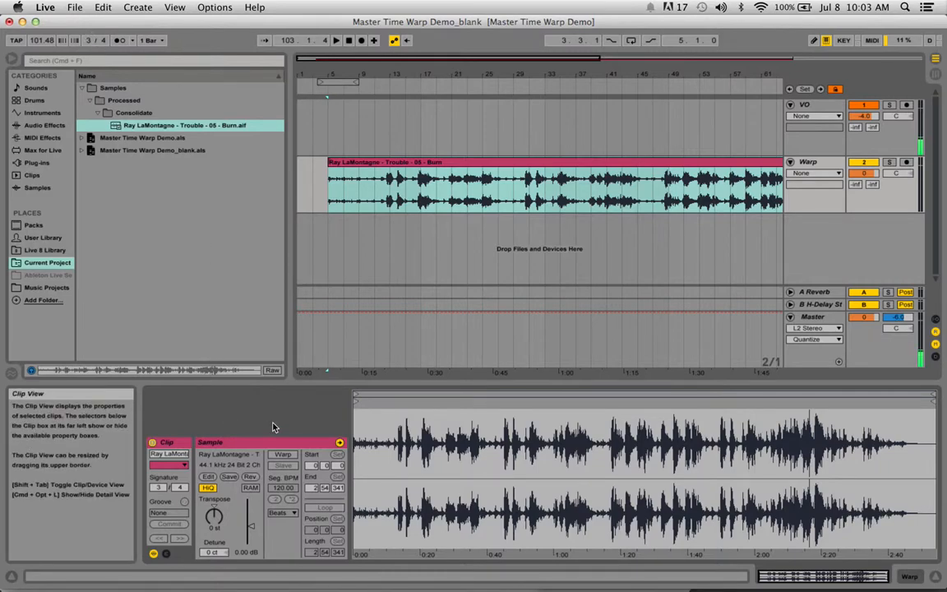
{"action": "left_click", "coordinate": [283, 454]}
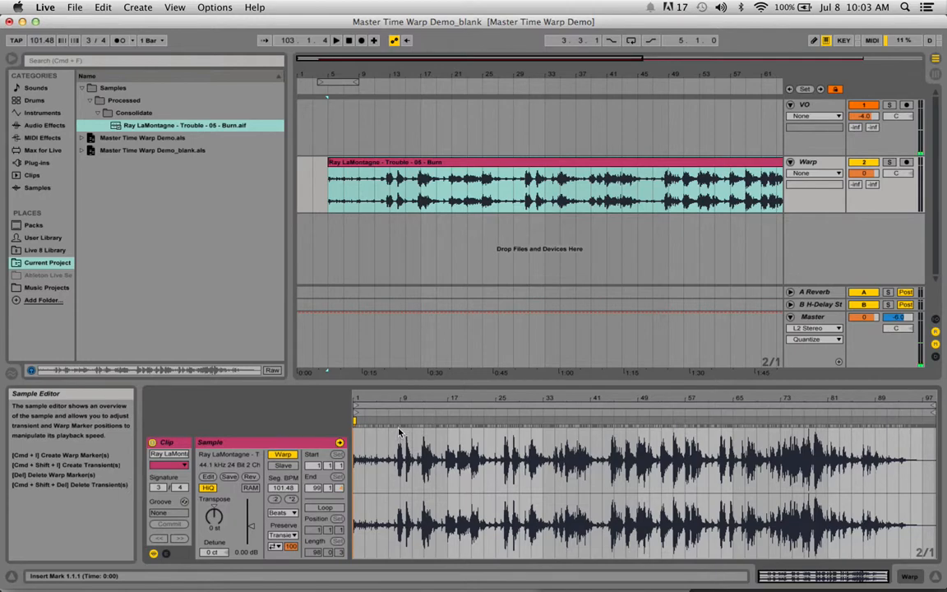
{"action": "left_click_drag", "start_coordinate": [373, 406], "coordinate": [400, 456]}
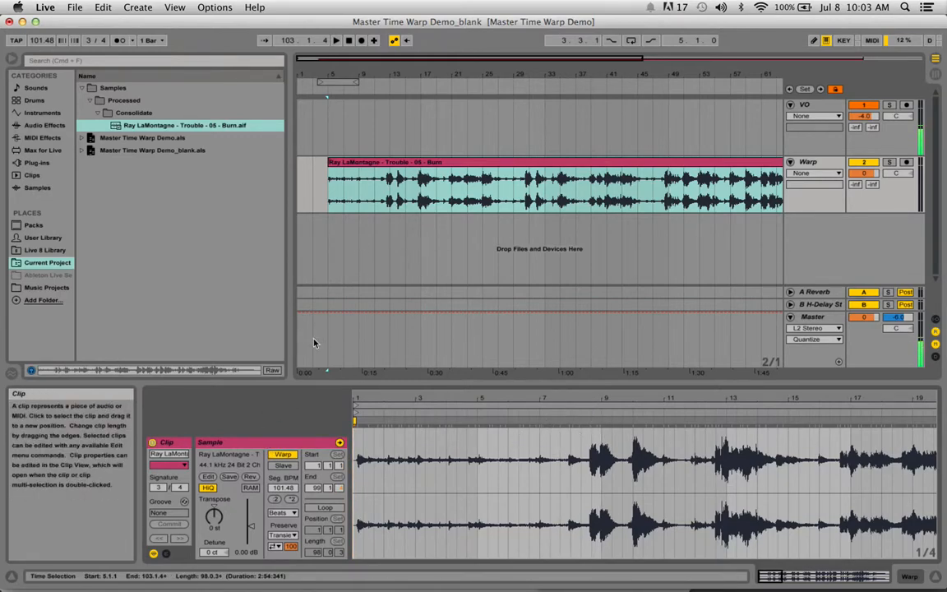
{"action": "left_click", "coordinate": [158, 489]}
{"action": "left_click", "coordinate": [181, 488]}
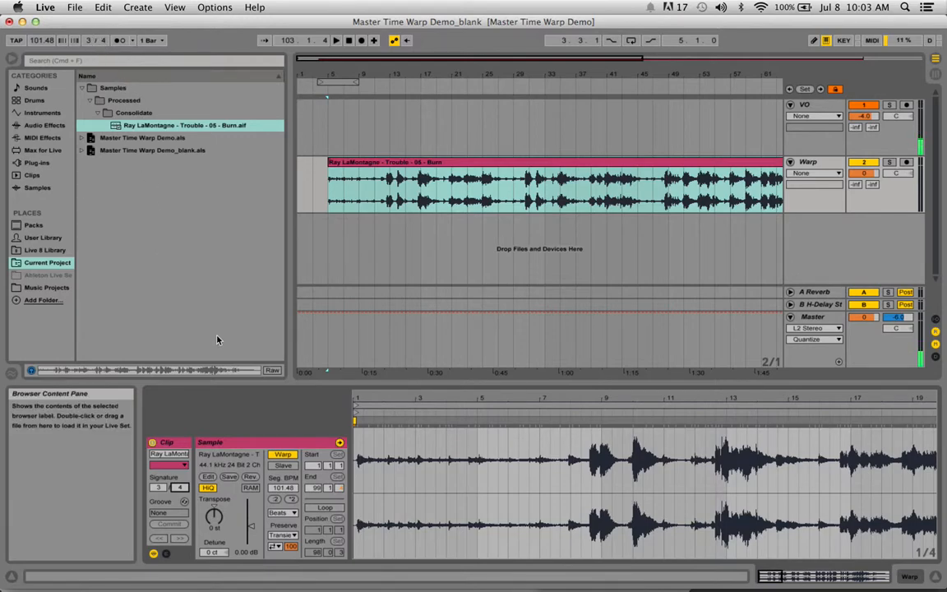
{"action": "type", "text": "3"}
{"action": "key", "text": "Return"}
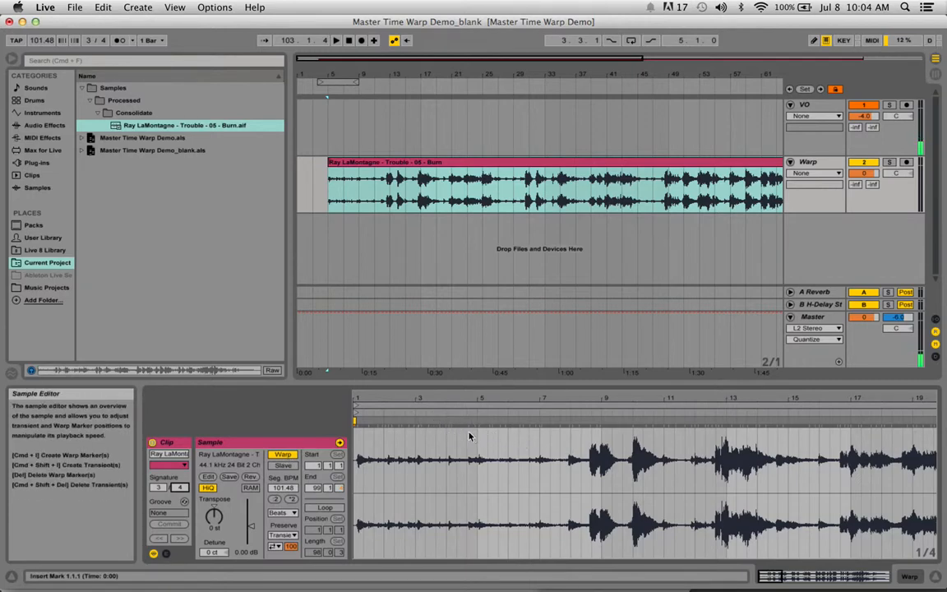
Add a warp marker on the clip's first transient and set 1.1.1 at that marker.
{"action": "left_click_drag", "start_coordinate": [364, 398], "coordinate": [363, 453]}
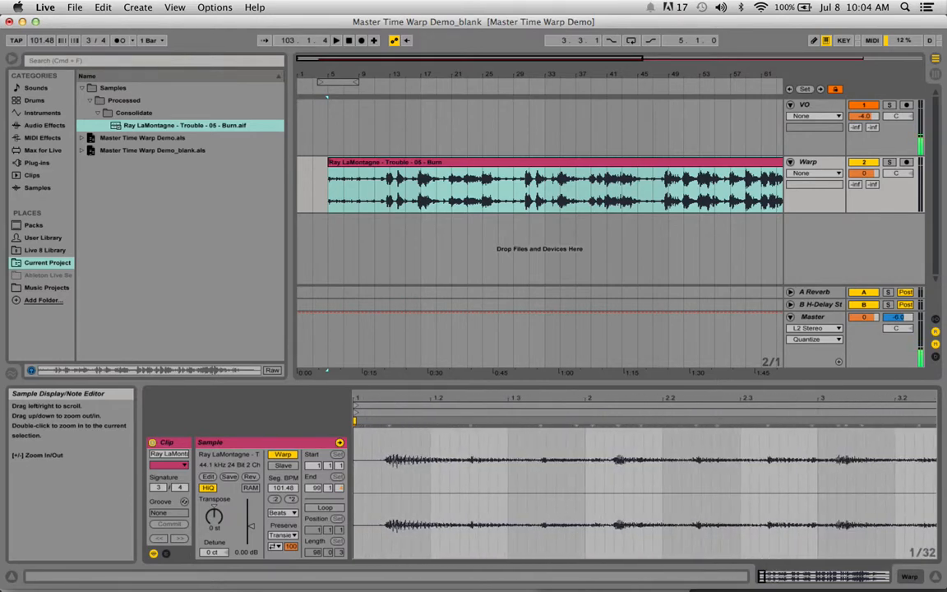
{"action": "double_click", "coordinate": [389, 428]}
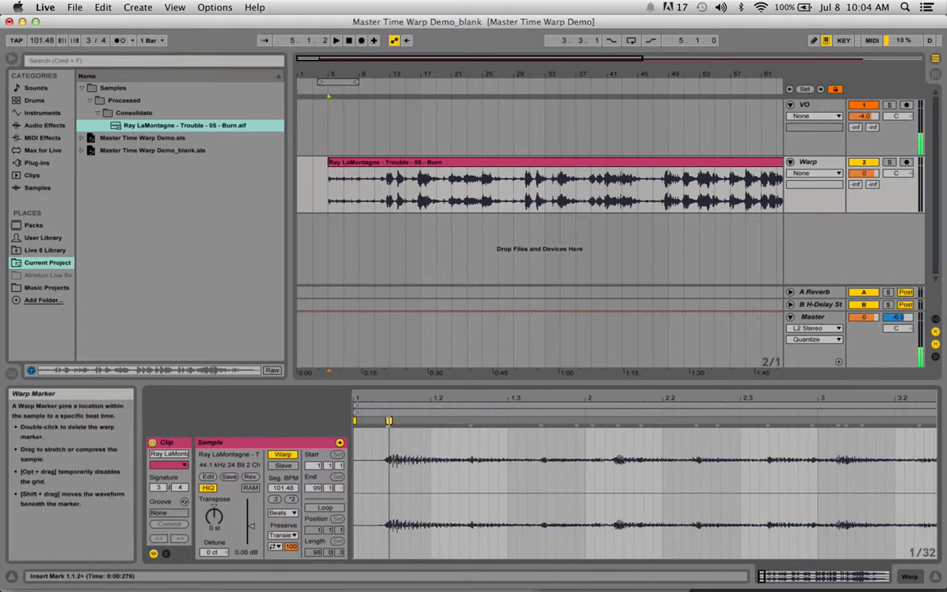
{"action": "right_click", "coordinate": [390, 422]}
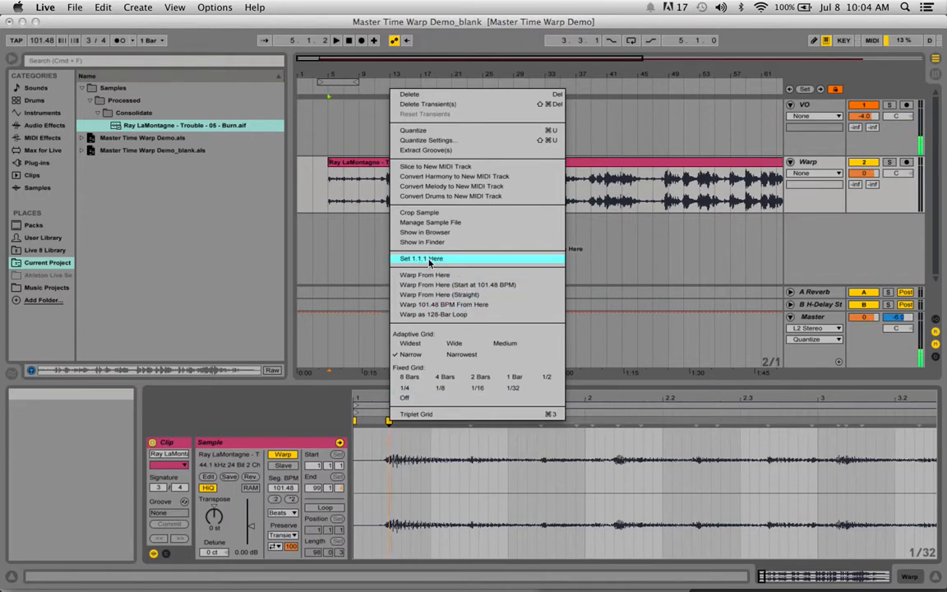
{"action": "left_click", "coordinate": [424, 259]}
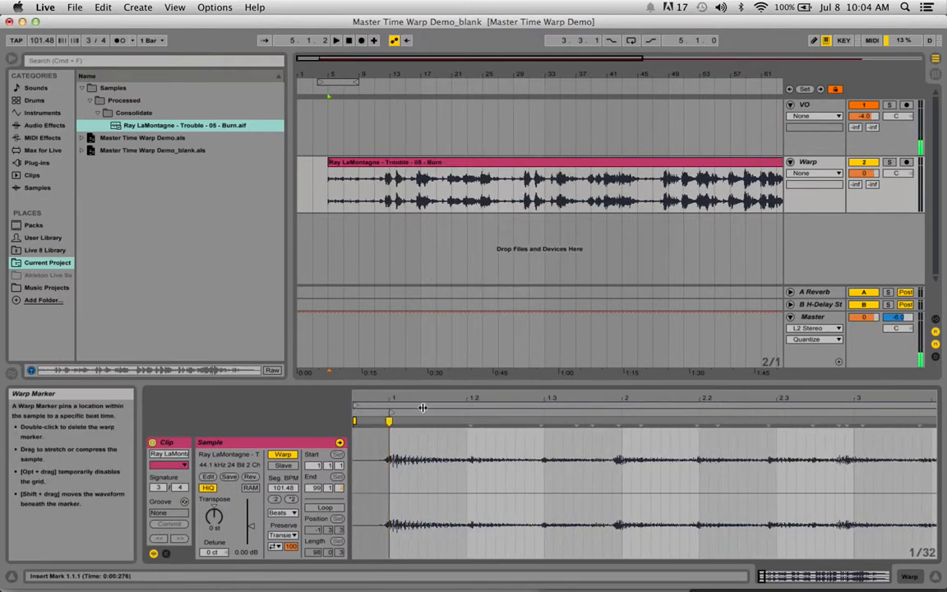
Extend the start of the song clip back to about 4.3.3 so it includes the audio before the first downbeat.
{"action": "left_click", "coordinate": [329, 123]}
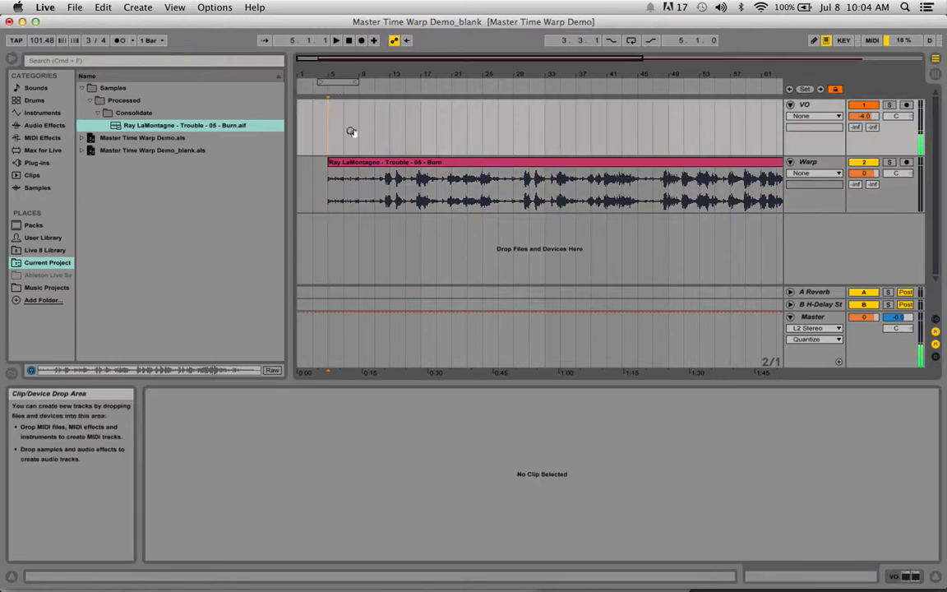
{"action": "left_click", "coordinate": [351, 162]}
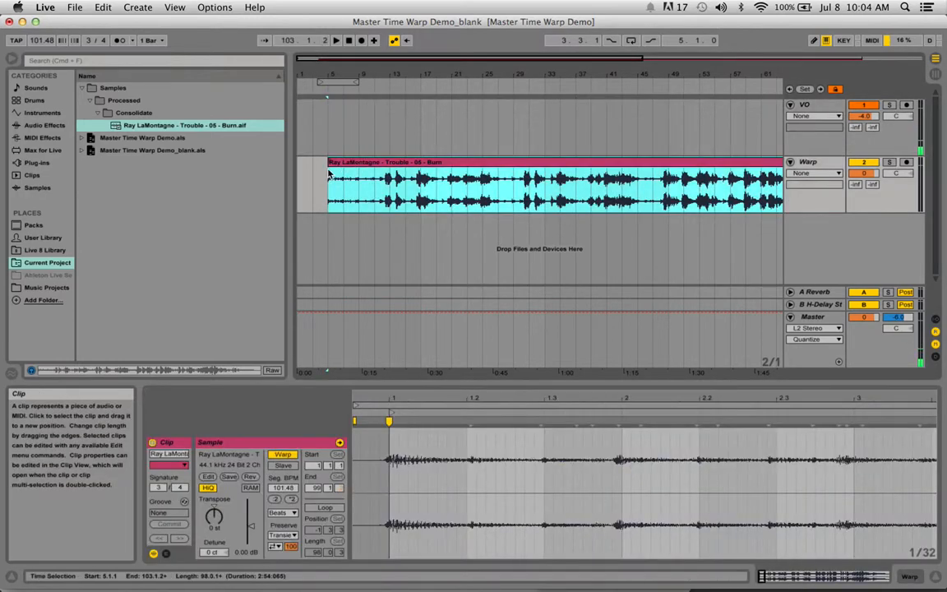
{"action": "left_click_drag", "start_coordinate": [332, 74], "coordinate": [403, 177]}
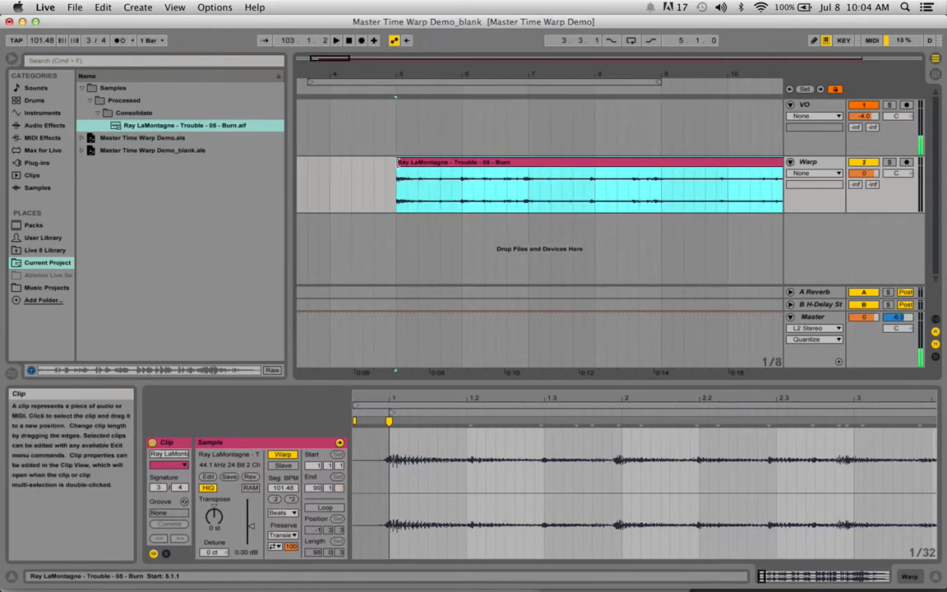
{"action": "left_click_drag", "start_coordinate": [398, 163], "coordinate": [304, 152]}
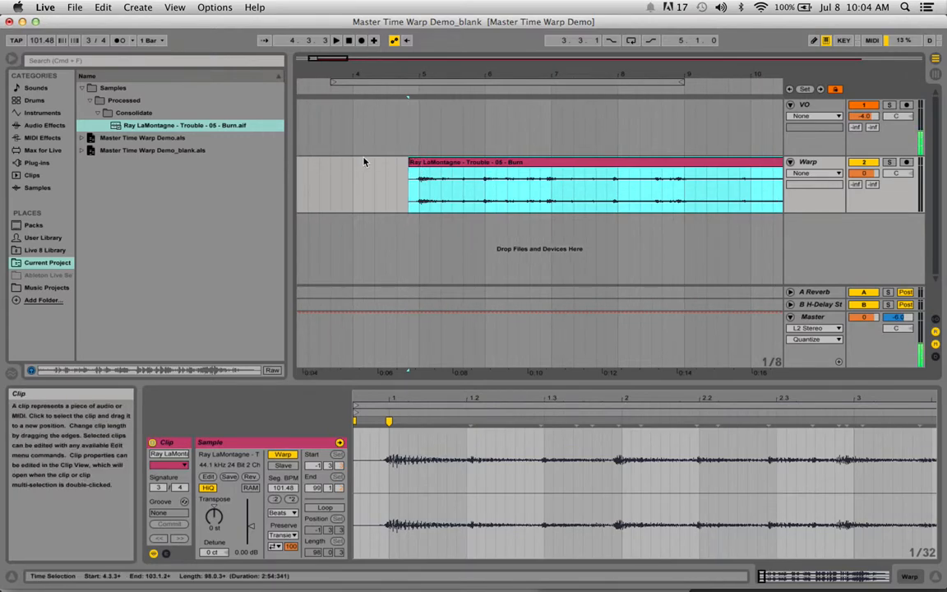
{"action": "left_click_drag", "start_coordinate": [461, 72], "coordinate": [327, 143]}
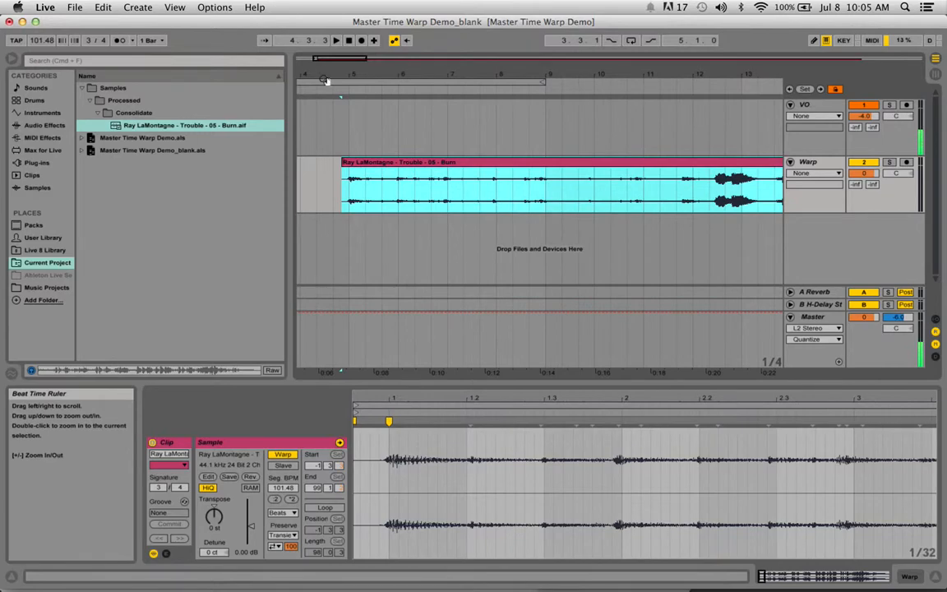
{"action": "left_click", "coordinate": [359, 164]}
{"action": "mouse_move", "coordinate": [345, 78]}
{"action": "left_mouse_down"}
{"action": "mouse_move", "coordinate": [346, 65]}
{"action": "mouse_move", "coordinate": [359, 78]}
{"action": "left_mouse_up"}
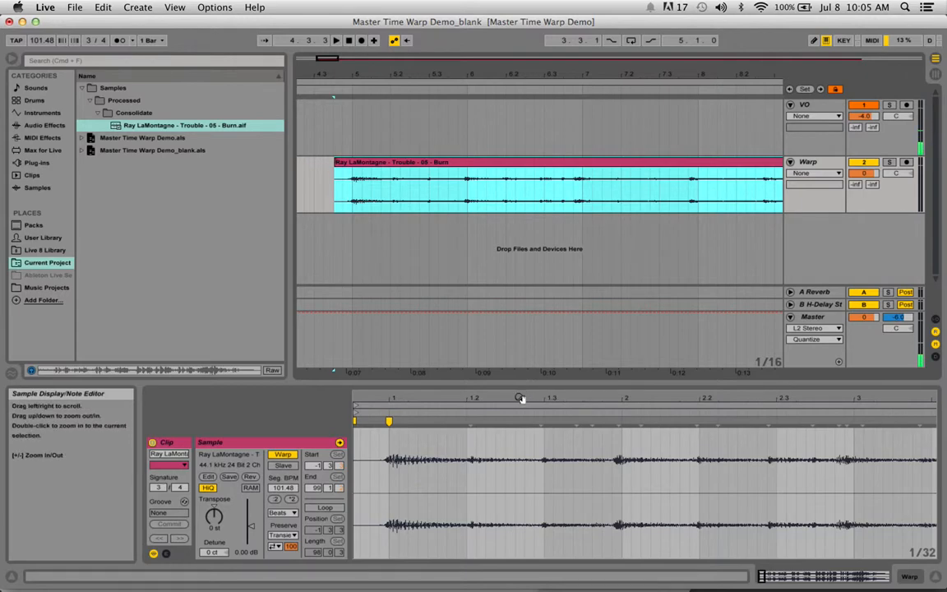
Add warp markers on the clip's next two downbeats, aligning them with 2.1.1 and 3.1.1.
{"action": "double_click", "coordinate": [618, 422]}
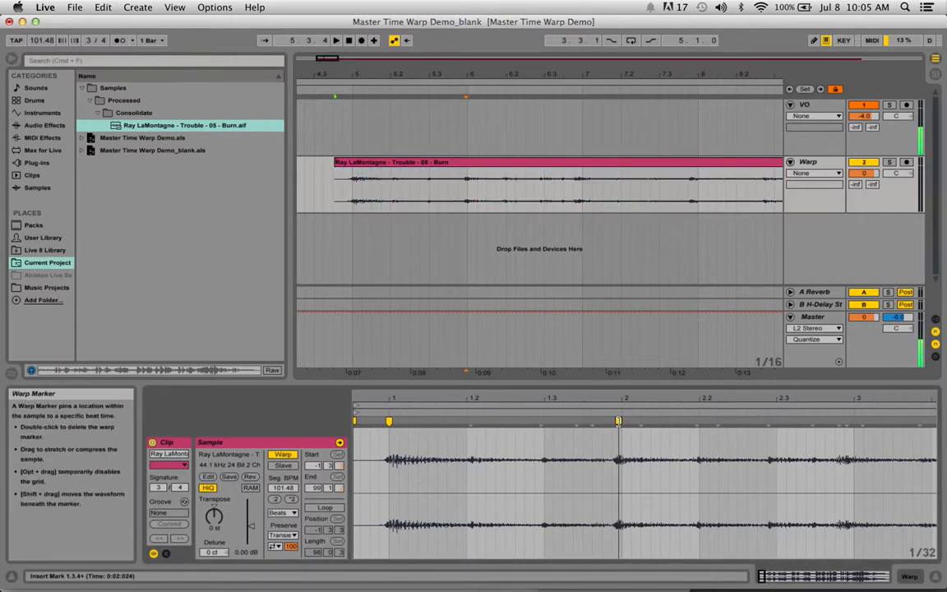
{"action": "left_click_drag", "start_coordinate": [618, 421], "coordinate": [621, 422]}
{"action": "double_click", "coordinate": [853, 423]}
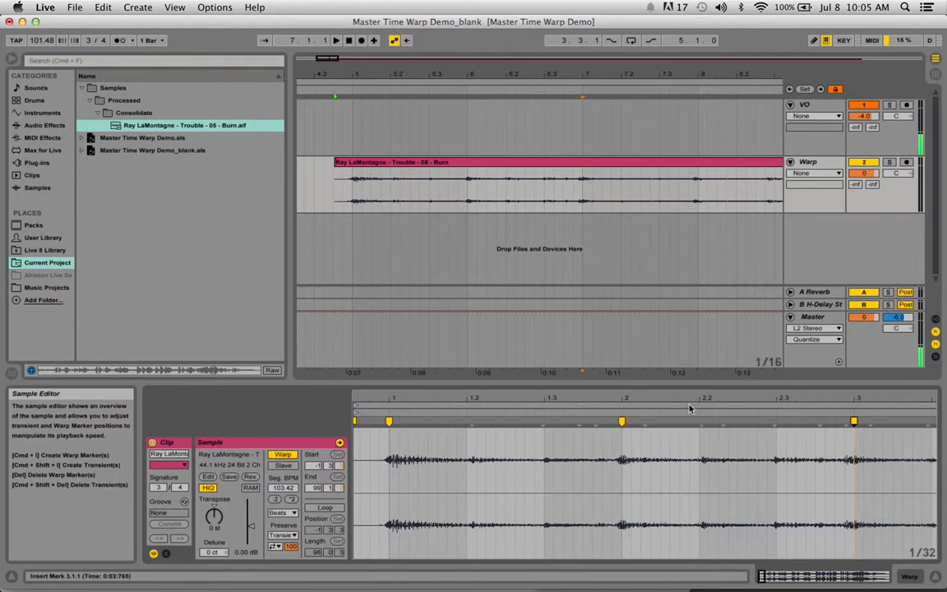
{"action": "left_click_drag", "start_coordinate": [797, 404], "coordinate": [596, 406]}
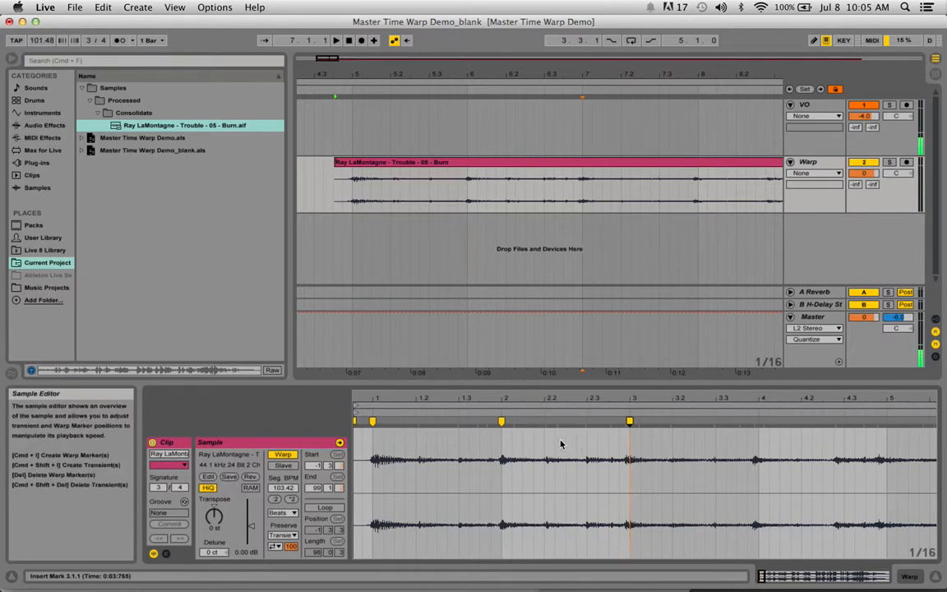
{"action": "left_click", "coordinate": [511, 420]}
{"action": "mouse_move", "coordinate": [510, 420]}
{"action": "left_mouse_down"}
{"action": "mouse_move", "coordinate": [541, 423]}
{"action": "mouse_move", "coordinate": [451, 430]}
{"action": "mouse_move", "coordinate": [507, 421]}
{"action": "mouse_move", "coordinate": [501, 433]}
{"action": "left_mouse_up"}
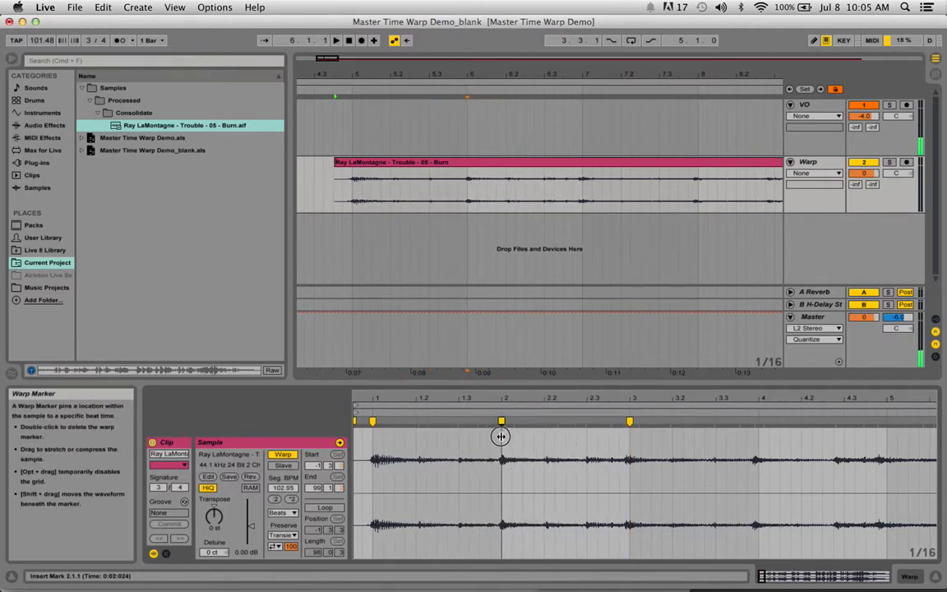
Make the song clip the tempo master and display the Mixer's Song Tempo automation on the Master track.
{"action": "left_click", "coordinate": [283, 467]}
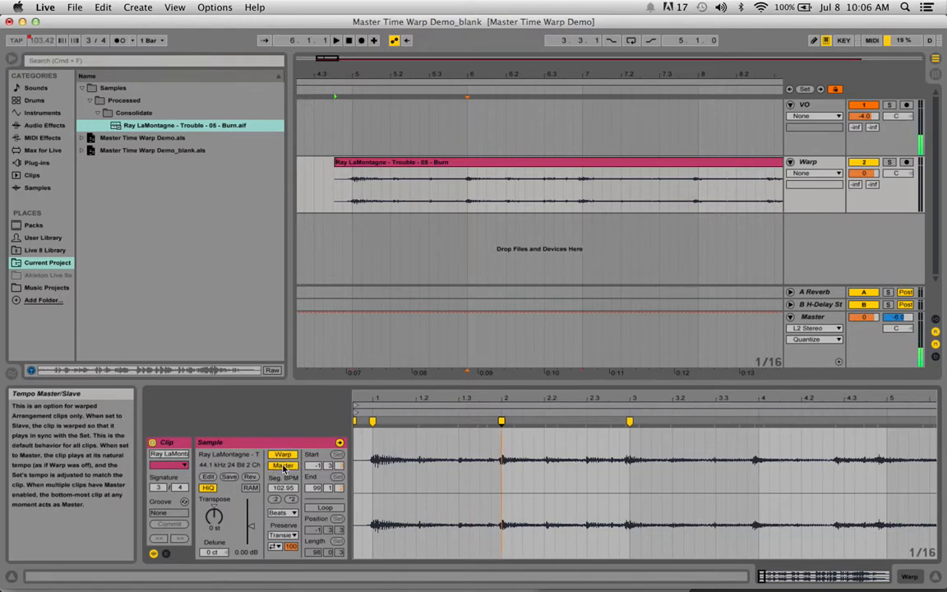
{"action": "left_click", "coordinate": [31, 41]}
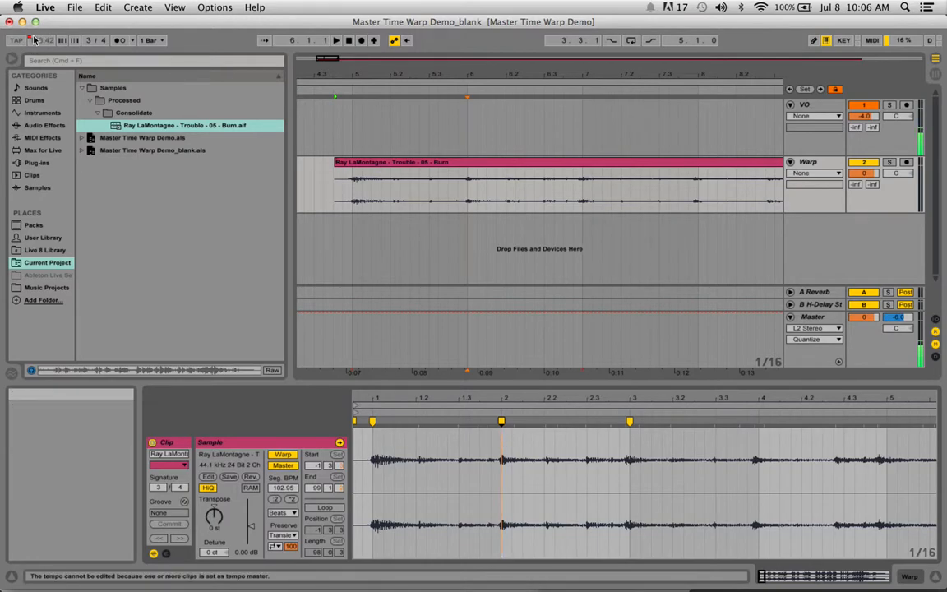
{"action": "left_click", "coordinate": [817, 319]}
{"action": "left_click", "coordinate": [815, 329]}
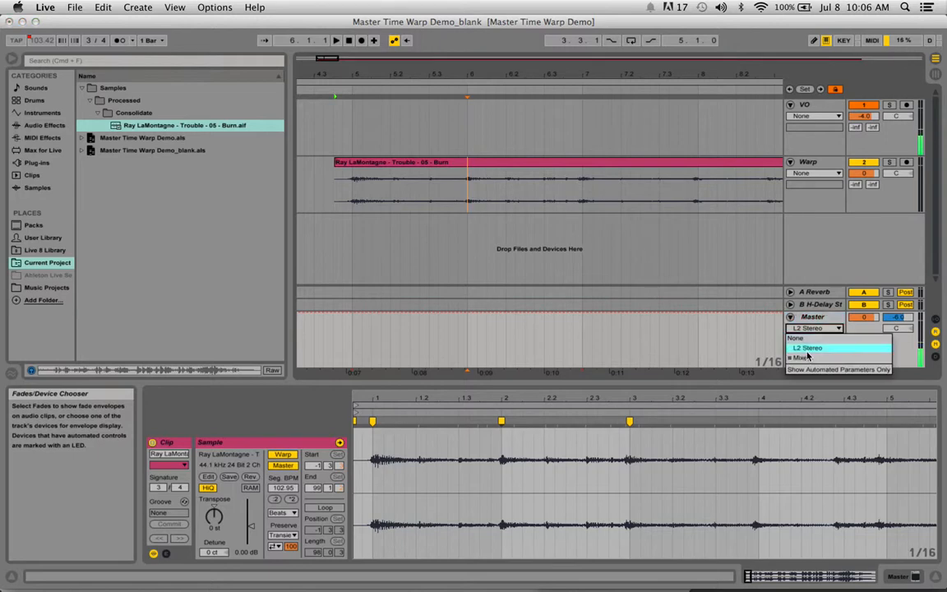
{"action": "left_click", "coordinate": [804, 357]}
{"action": "left_click", "coordinate": [808, 342]}
{"action": "left_click", "coordinate": [810, 378]}
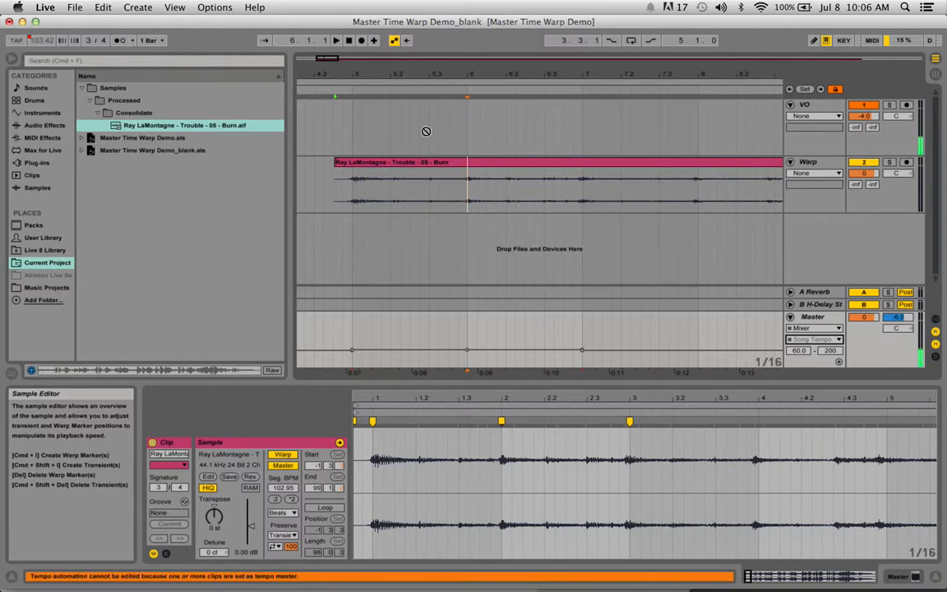
Turn on the metronome and set the playback start to 5.1.1 on the Warp track.
{"action": "left_click", "coordinate": [120, 41]}
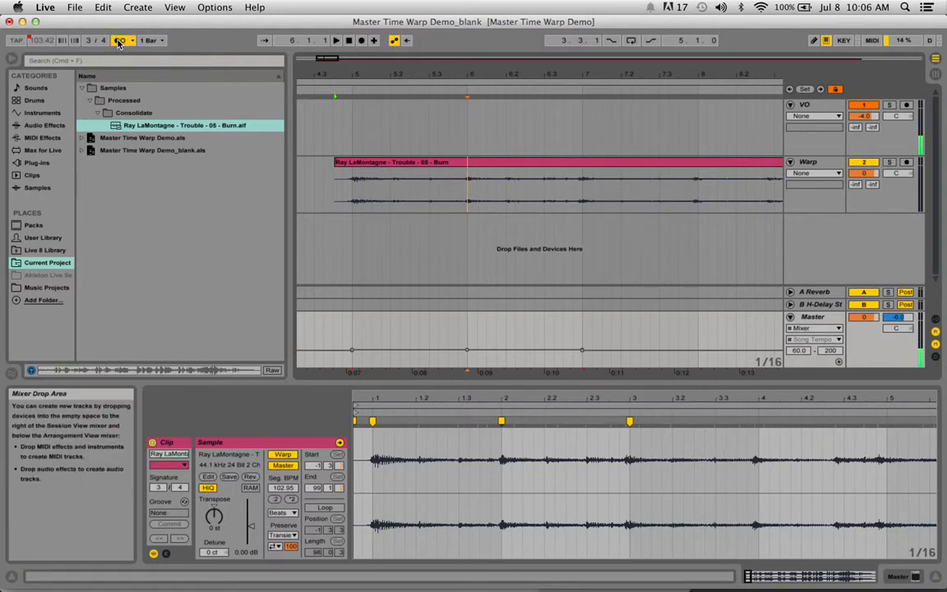
{"action": "left_click", "coordinate": [354, 200]}
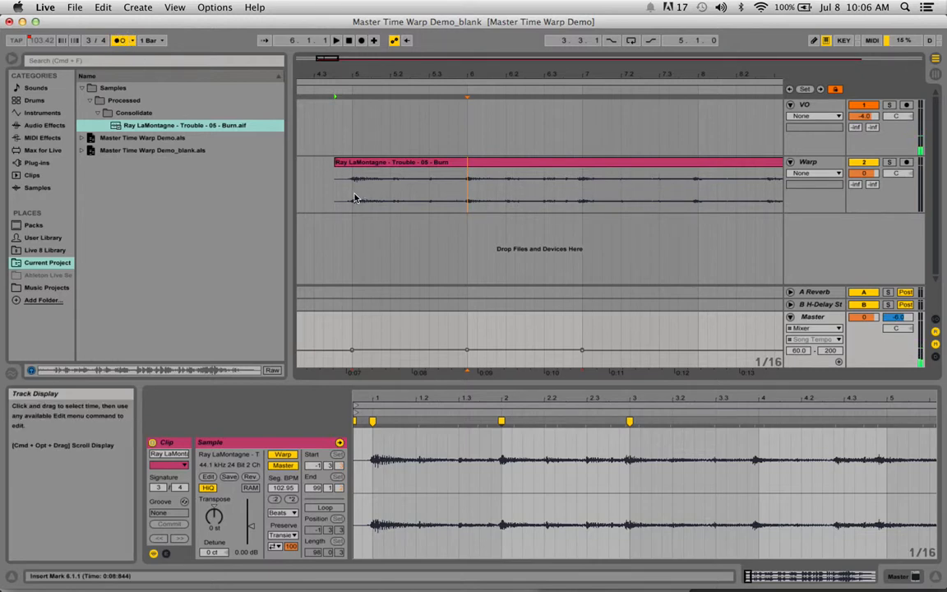
{"action": "left_click_drag", "start_coordinate": [449, 77], "coordinate": [396, 72]}
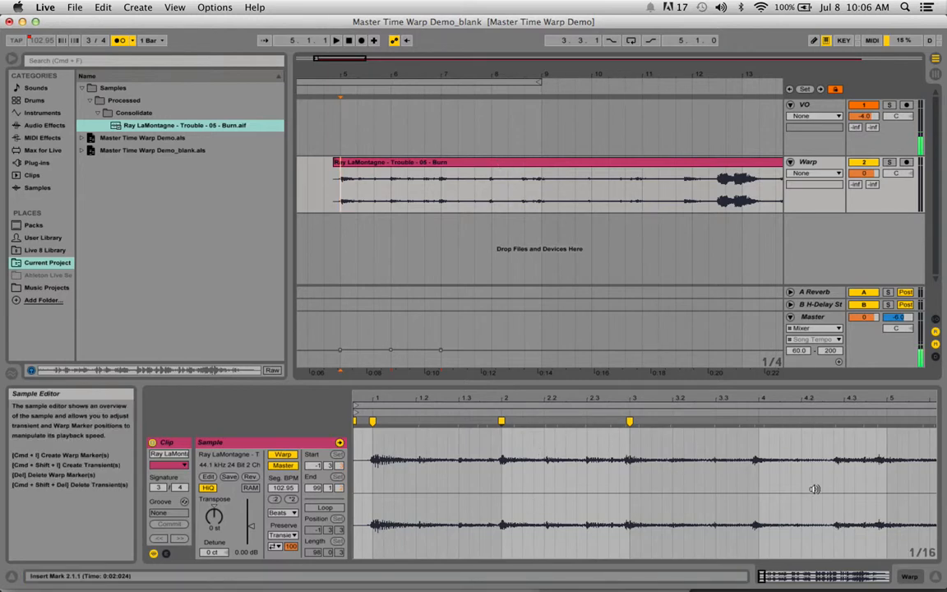
Play the song from 5.1.1 and add warp markers on the clip's downbeats at 4.1.1 and 5.1.1.
{"action": "left_click_drag", "start_coordinate": [798, 400], "coordinate": [665, 400]}
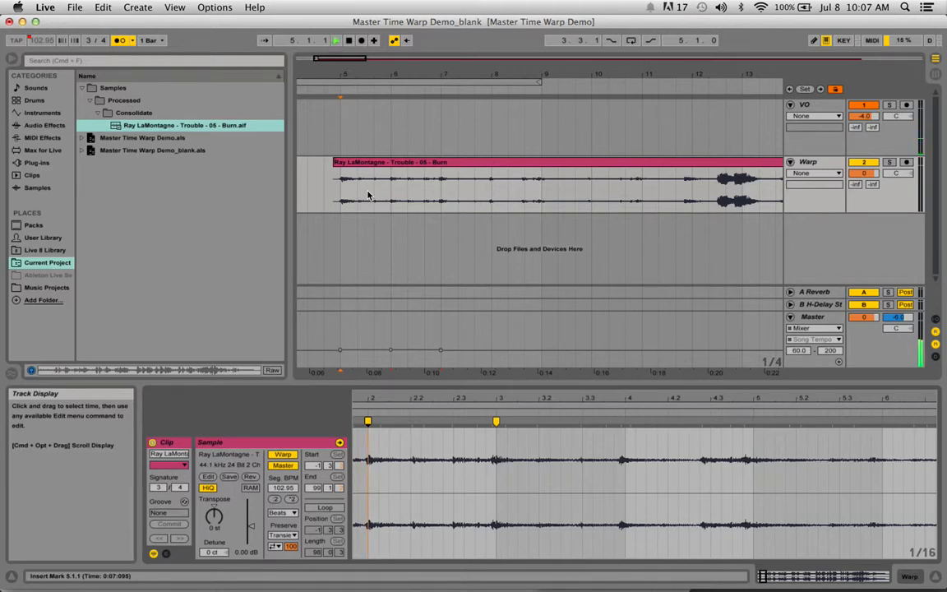
{"action": "double_click", "coordinate": [625, 419]}
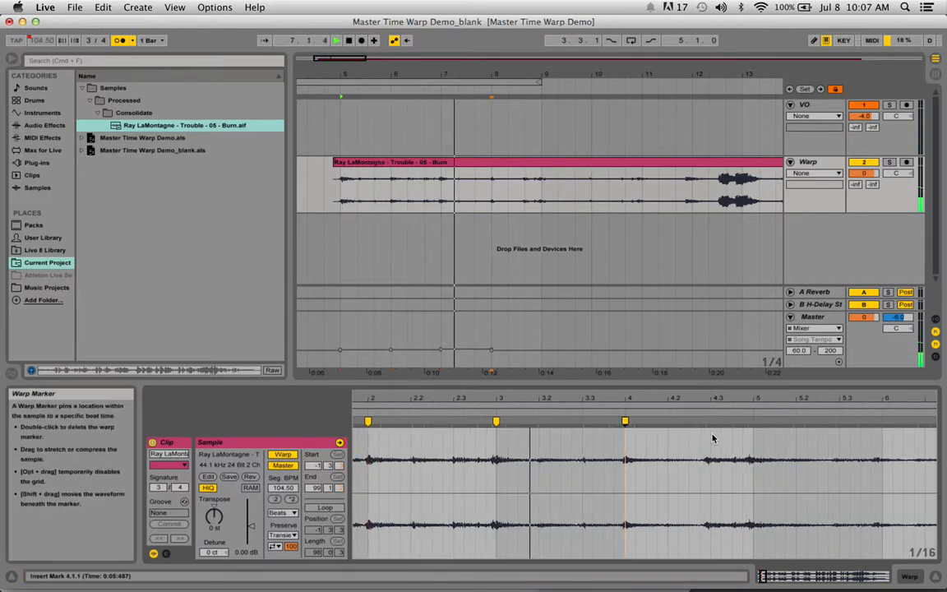
{"action": "double_click", "coordinate": [753, 422]}
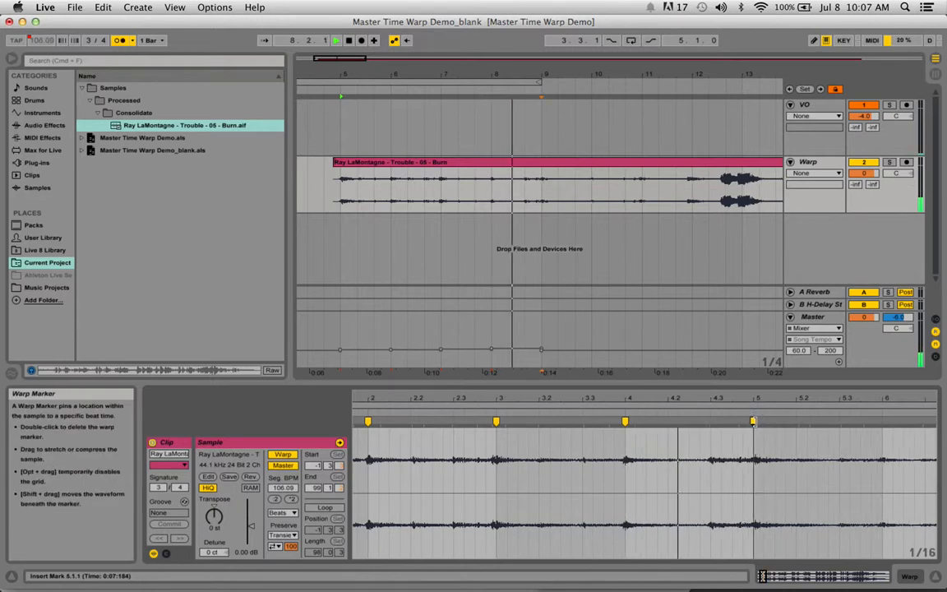
Add warp markers during playback that align the clip's downbeats with 7.1.1, 8.1.1 and 9.1.1.
{"action": "left_click_drag", "start_coordinate": [797, 397], "coordinate": [433, 398]}
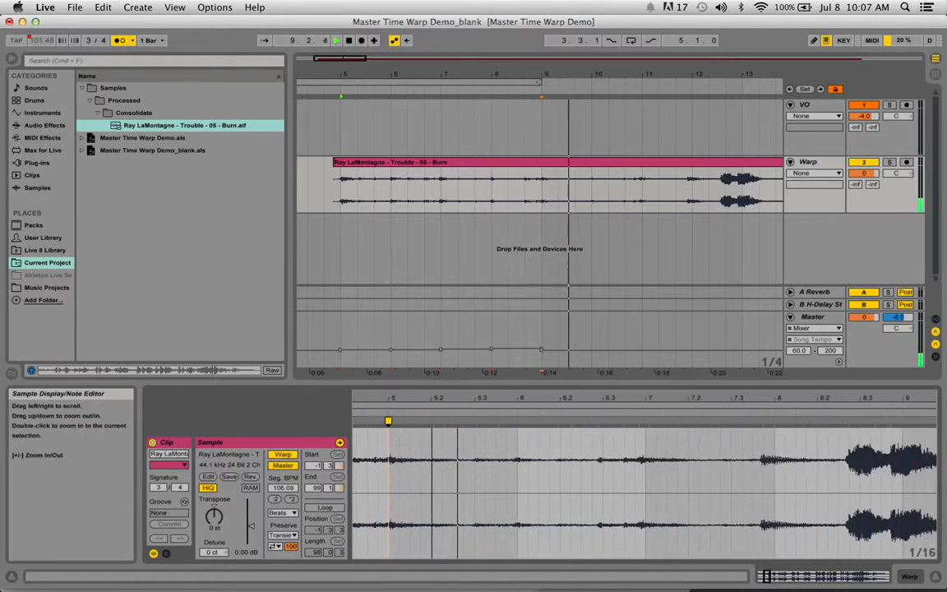
{"action": "double_click", "coordinate": [646, 422]}
{"action": "mouse_move", "coordinate": [769, 422]}
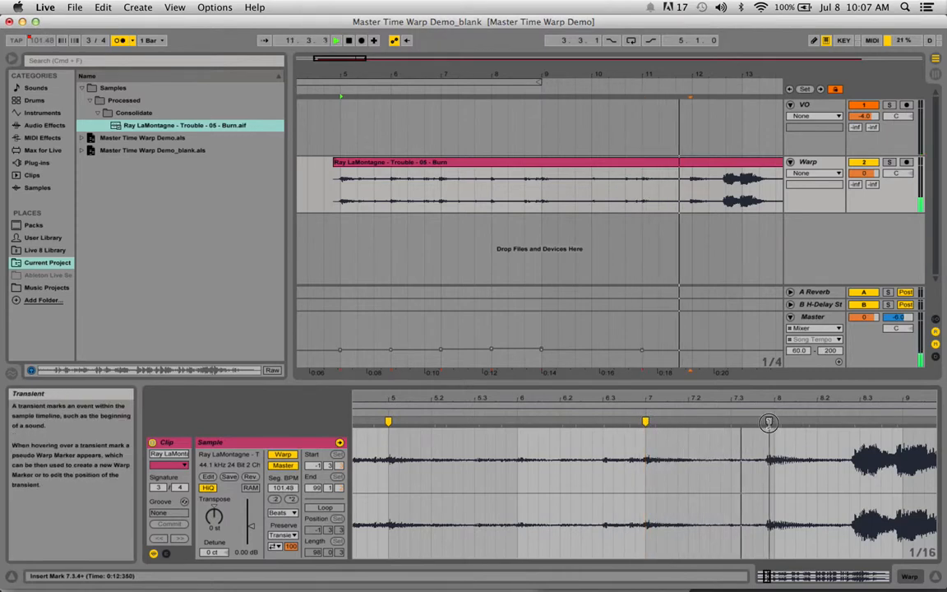
{"action": "left_click_drag", "start_coordinate": [769, 423], "coordinate": [775, 423]}
{"action": "mouse_move", "coordinate": [875, 400]}
{"action": "left_mouse_down"}
{"action": "mouse_move", "coordinate": [604, 402]}
{"action": "mouse_move", "coordinate": [633, 423]}
{"action": "mouse_move", "coordinate": [625, 424]}
{"action": "left_mouse_up"}
{"action": "mouse_move", "coordinate": [633, 422]}
{"action": "double_click", "coordinate": [626, 422]}
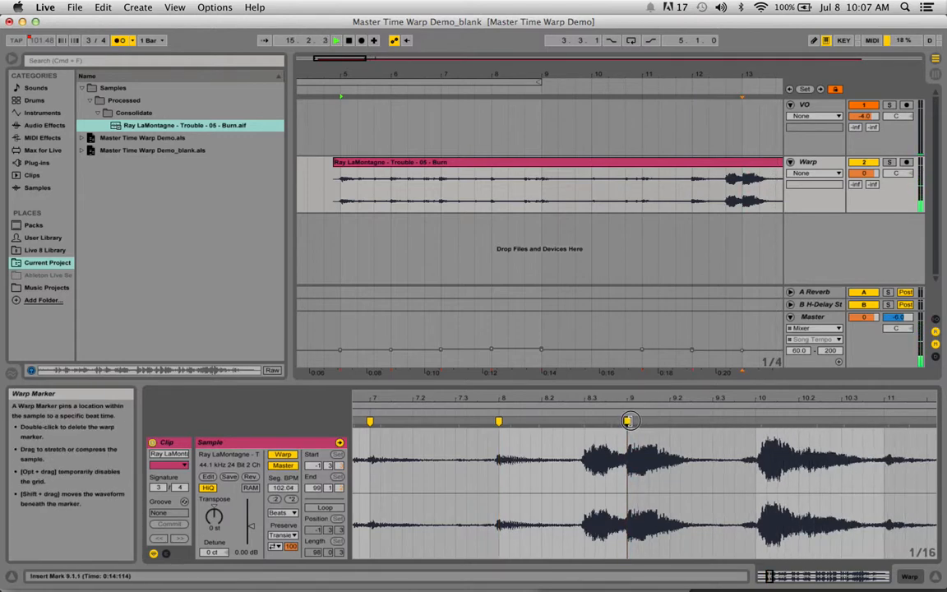
Add warp markers on the downbeats of bars 11 and 14, pulling the late one back to 14.1.1.
{"action": "double_click", "coordinate": [885, 421]}
{"action": "left_click_drag", "start_coordinate": [912, 398], "coordinate": [415, 399]}
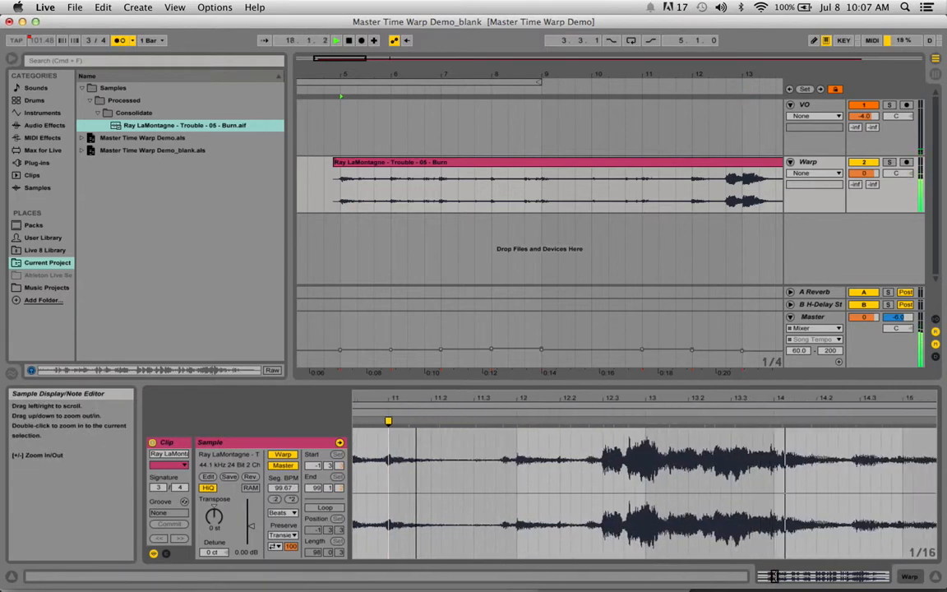
{"action": "double_click", "coordinate": [784, 421]}
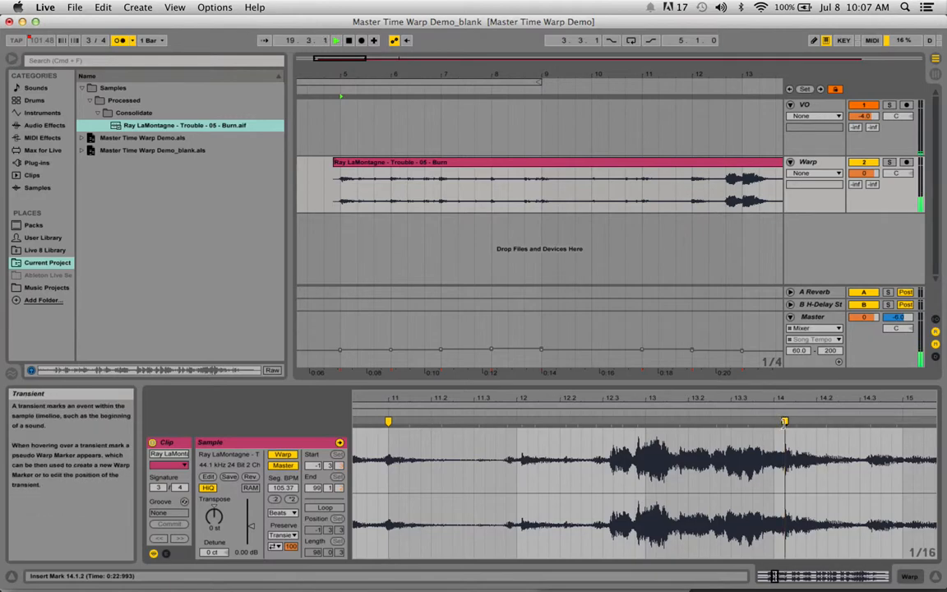
{"action": "left_click_drag", "start_coordinate": [784, 421], "coordinate": [774, 421]}
Continue warping the song clip with markers on the downbeats at 16.1.1, 20.1.1 and 21.1.1.
{"action": "left_click_drag", "start_coordinate": [840, 398], "coordinate": [482, 398]}
{"action": "double_click", "coordinate": [676, 424]}
{"action": "left_click_drag", "start_coordinate": [682, 398], "coordinate": [277, 398]}
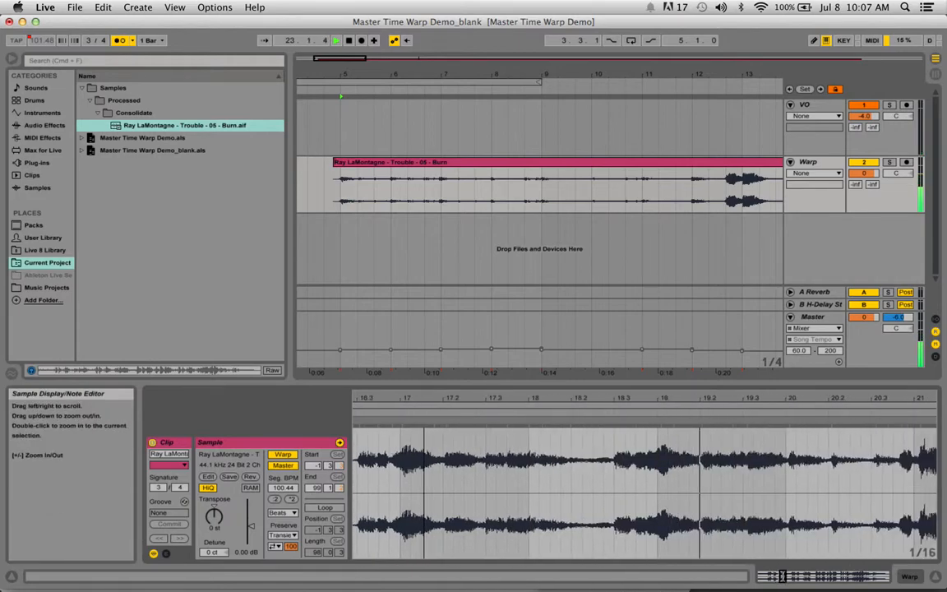
{"action": "double_click", "coordinate": [789, 424]}
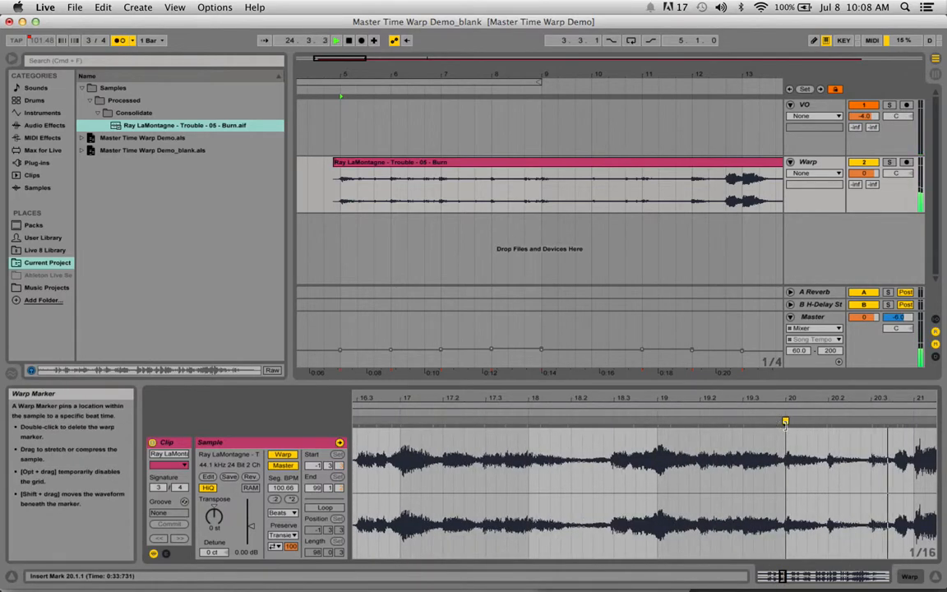
{"action": "double_click", "coordinate": [916, 424]}
Add warp markers on the downbeats at 23.1.1 and 25.1.1 and stop playback.
{"action": "left_click_drag", "start_coordinate": [904, 398], "coordinate": [559, 398]}
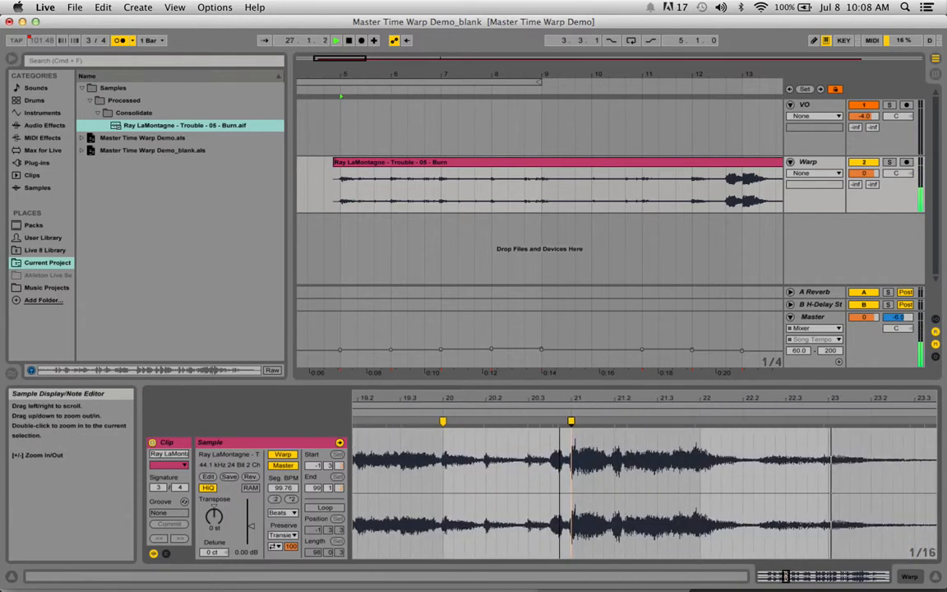
{"action": "double_click", "coordinate": [827, 431]}
{"action": "left_click_drag", "start_coordinate": [850, 402], "coordinate": [457, 401]}
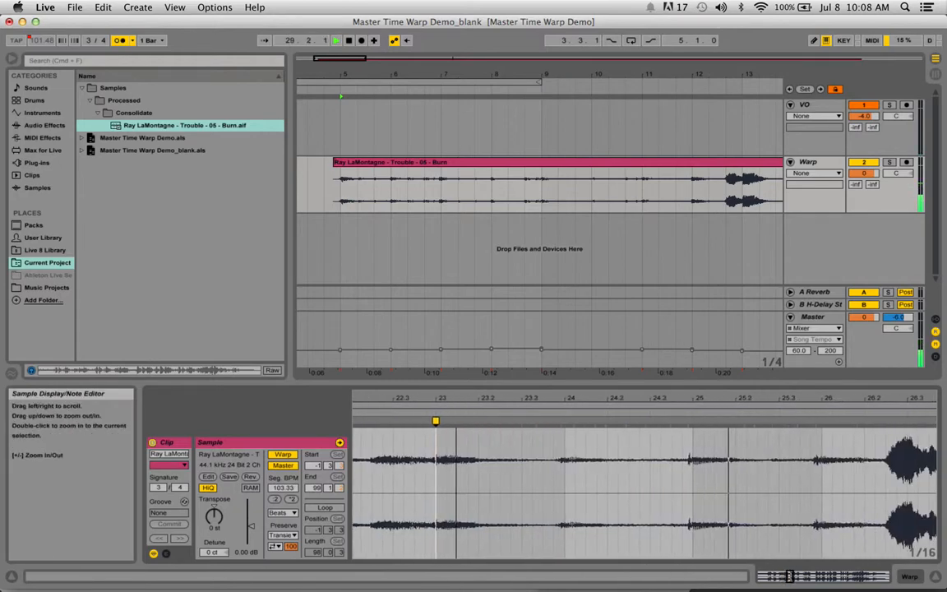
{"action": "double_click", "coordinate": [692, 428]}
{"action": "key", "text": "space"}
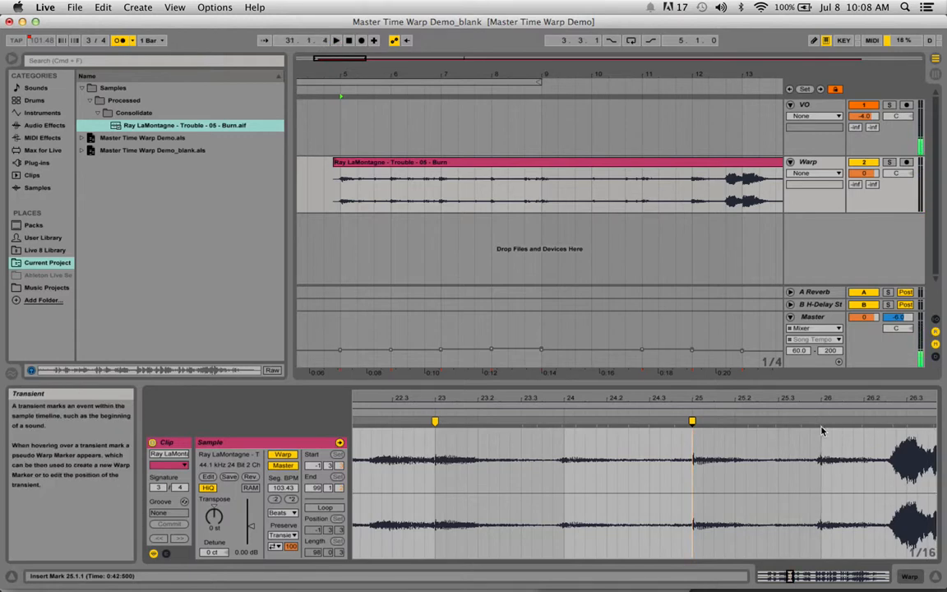
Enlarge the Master track's Song Tempo lane and show the tempo changes across the whole warped section.
{"action": "left_click_drag", "start_coordinate": [621, 398], "coordinate": [763, 401]}
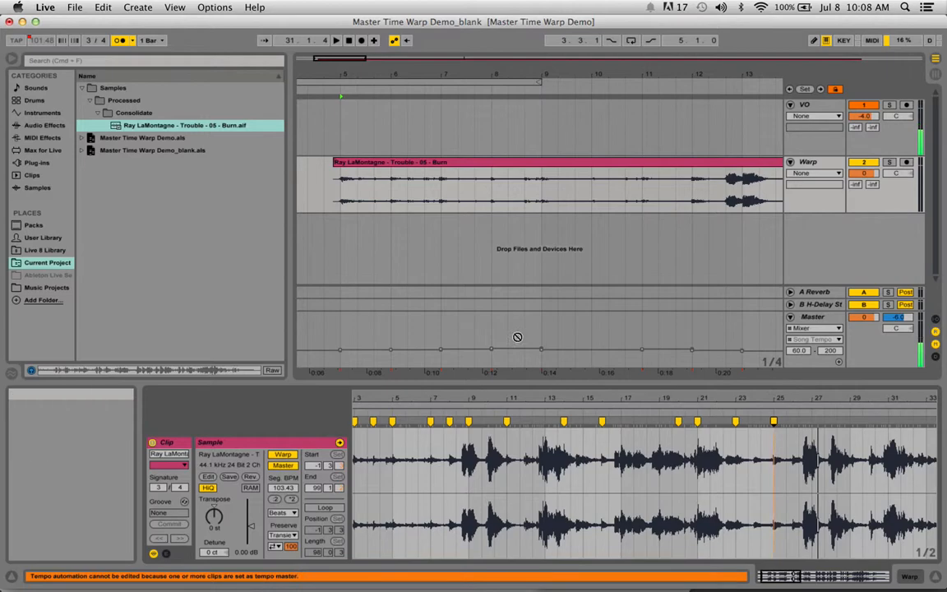
{"action": "left_click_drag", "start_coordinate": [525, 78], "coordinate": [505, 57]}
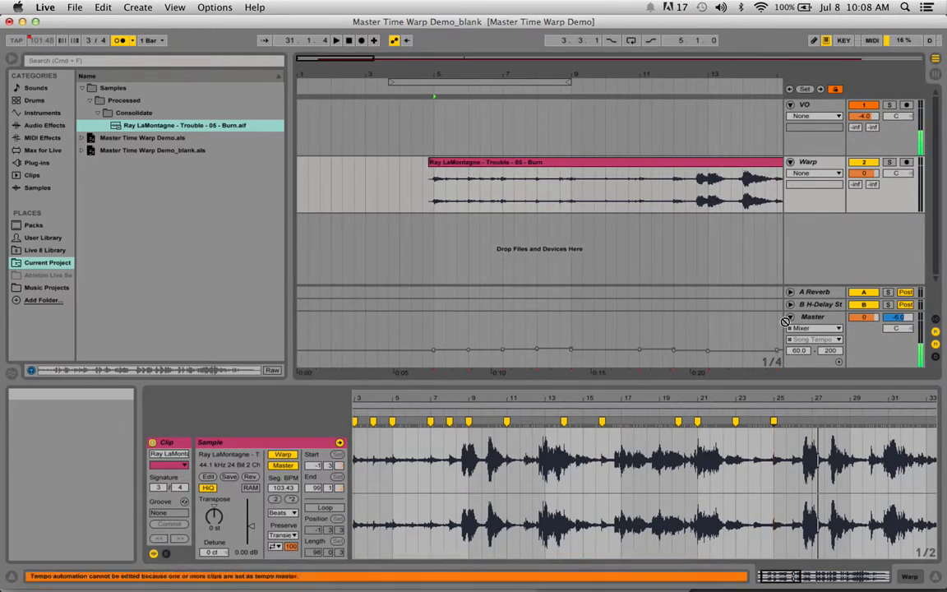
{"action": "left_click_drag", "start_coordinate": [811, 310], "coordinate": [811, 243]}
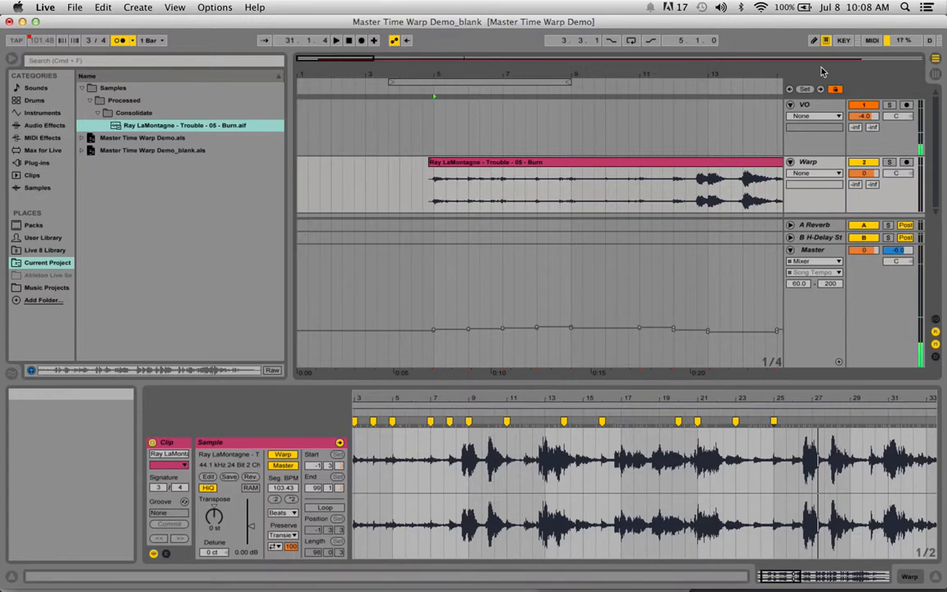
{"action": "mouse_move", "coordinate": [755, 74]}
{"action": "left_mouse_down"}
{"action": "mouse_move", "coordinate": [482, 74]}
{"action": "mouse_move", "coordinate": [450, 55]}
{"action": "mouse_move", "coordinate": [451, 42]}
{"action": "left_mouse_up"}
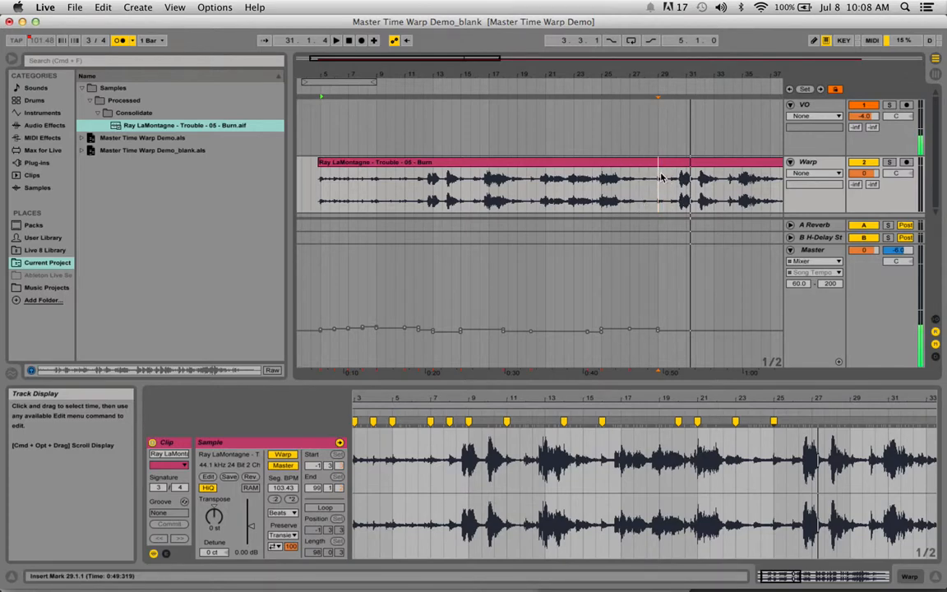
Play the song clip from its beginning and add a warp marker on the transient at 6.3.1.
{"action": "left_click", "coordinate": [527, 162]}
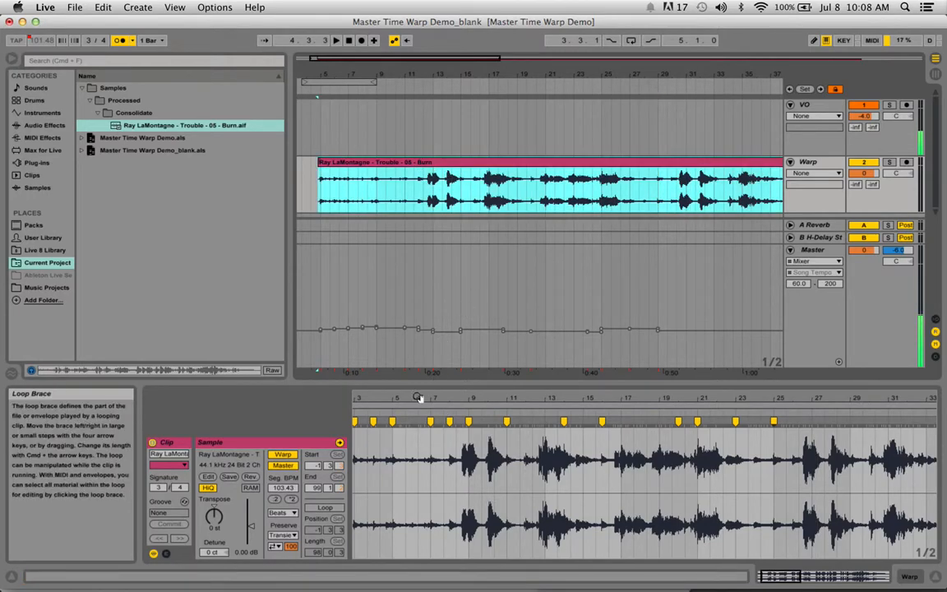
{"action": "mouse_move", "coordinate": [412, 398]}
{"action": "left_mouse_down"}
{"action": "mouse_move", "coordinate": [412, 424]}
{"action": "mouse_move", "coordinate": [540, 428]}
{"action": "left_mouse_up"}
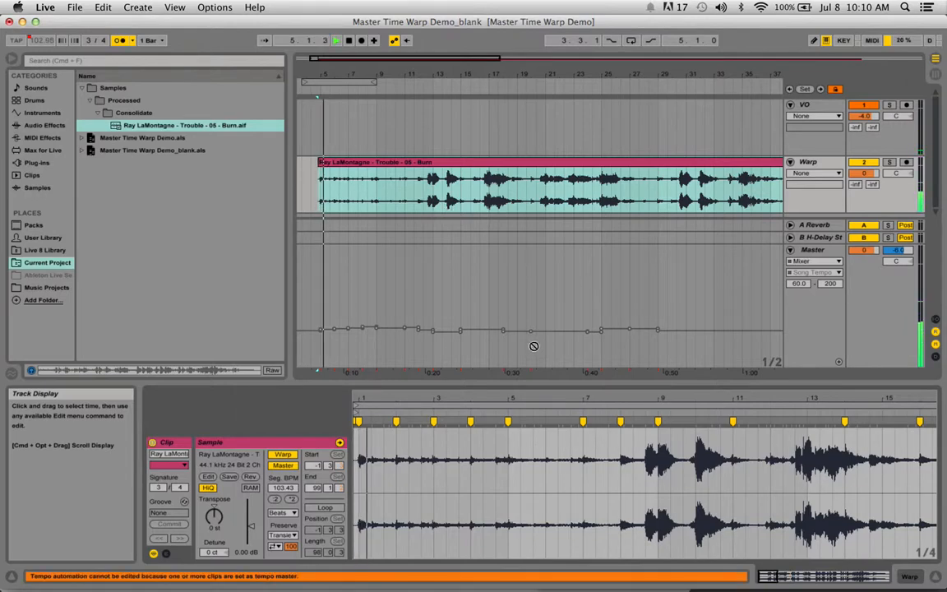
{"action": "left_click", "coordinate": [571, 421]}
{"action": "double_click", "coordinate": [571, 421]}
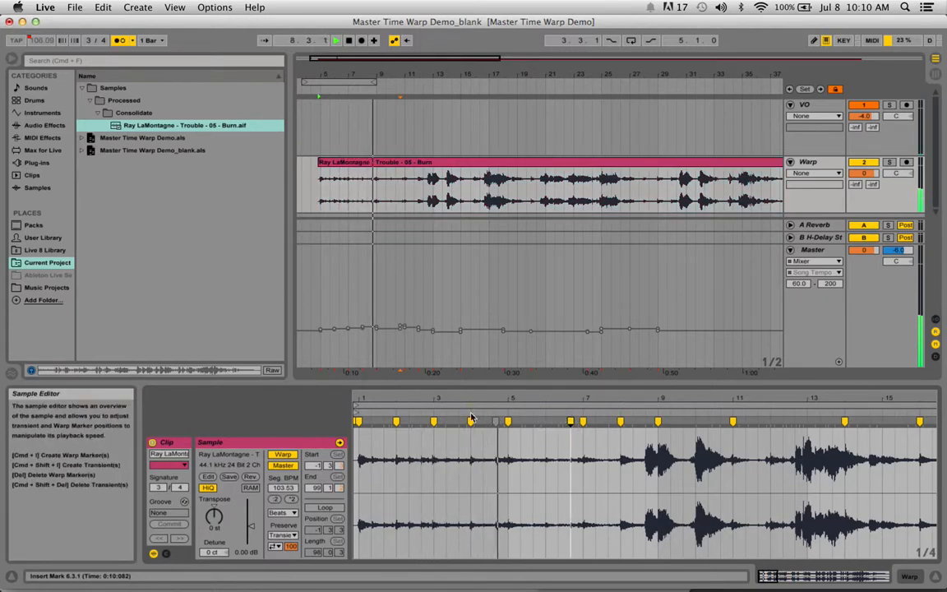
Stop playback and delete the clip's warp marker at 3.1.1.
{"action": "left_click_drag", "start_coordinate": [433, 397], "coordinate": [436, 404]}
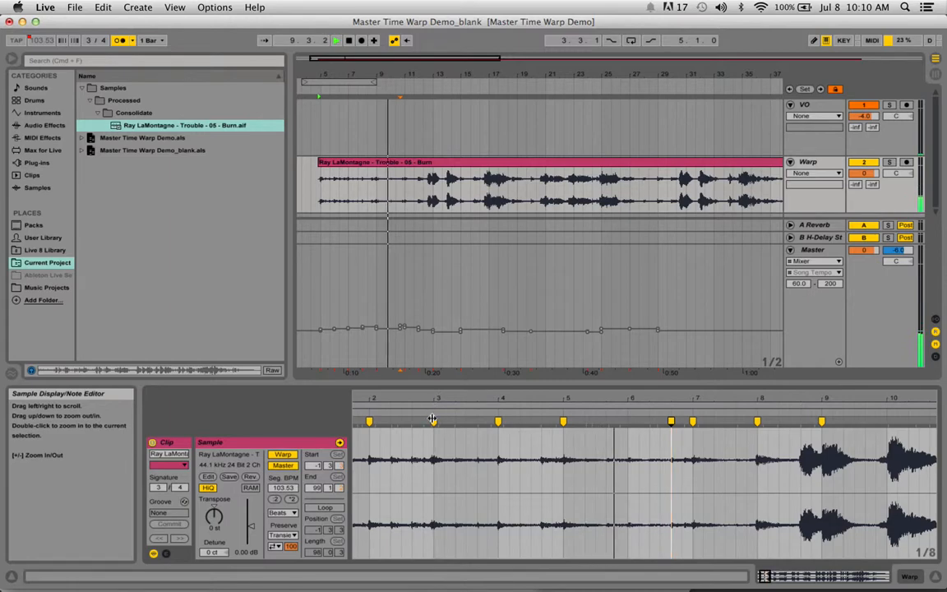
{"action": "double_click", "coordinate": [433, 421]}
{"action": "key", "text": "space"}
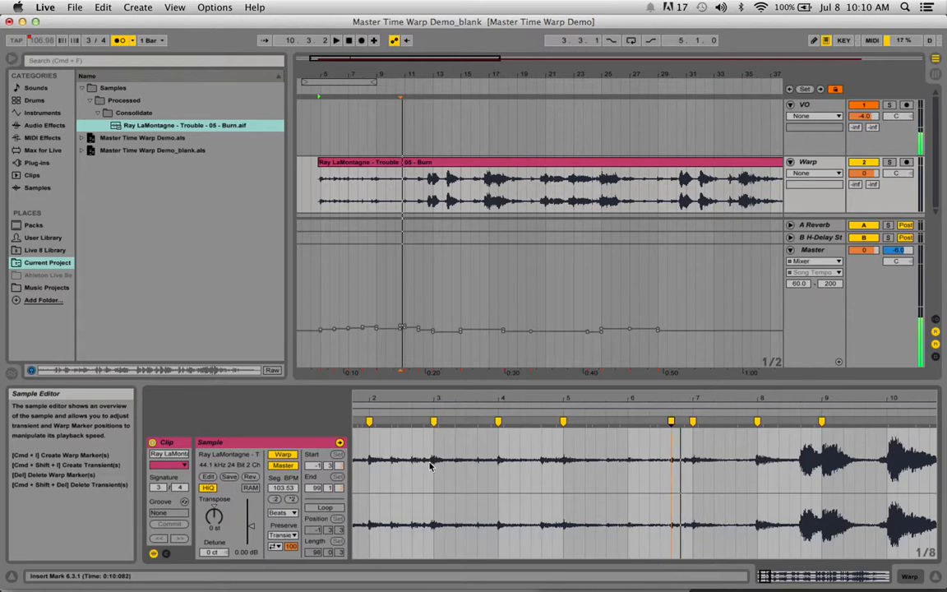
{"action": "left_click_drag", "start_coordinate": [430, 397], "coordinate": [427, 400]}
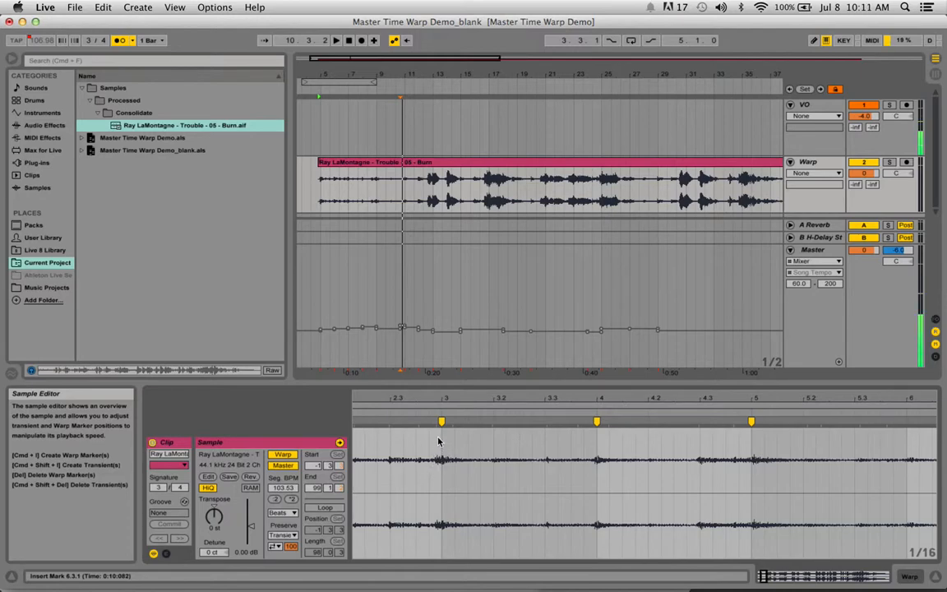
{"action": "double_click", "coordinate": [442, 421]}
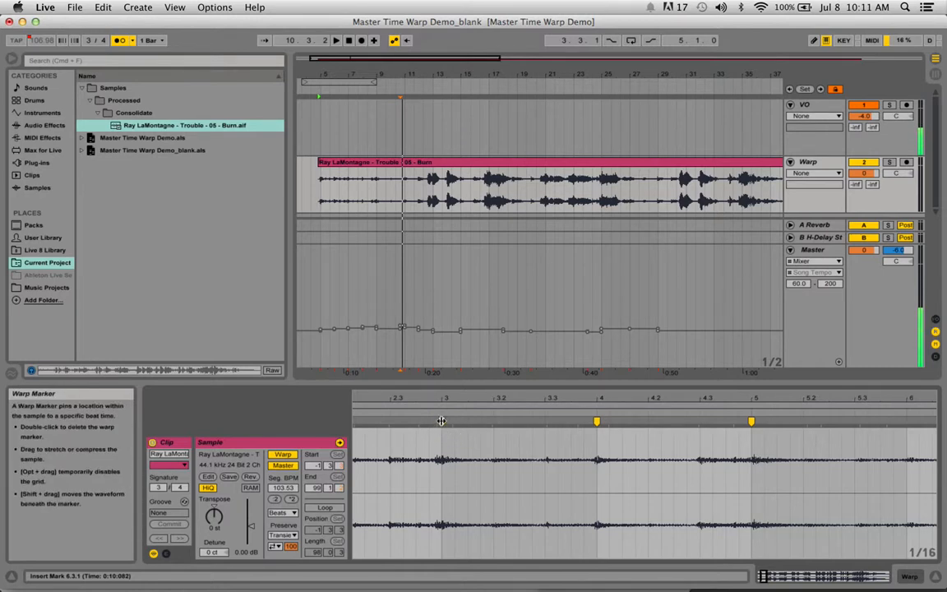
Place a new warp marker on the bar 3 downbeat, trying it well past the grid line before settling just after 3.1.1.
{"action": "mouse_move", "coordinate": [442, 421]}
{"action": "left_mouse_down"}
{"action": "mouse_move", "coordinate": [491, 421]}
{"action": "mouse_move", "coordinate": [474, 426]}
{"action": "left_mouse_up"}
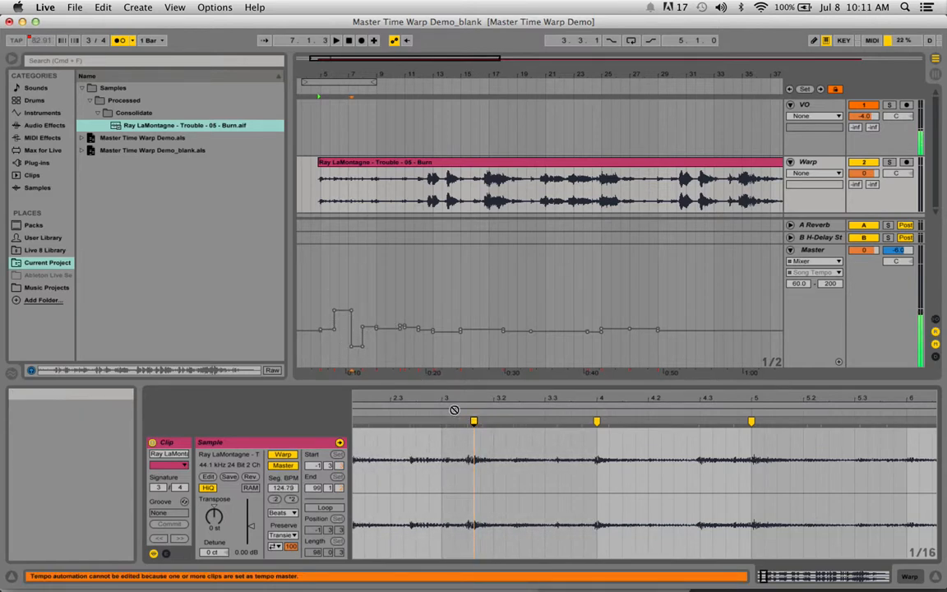
{"action": "mouse_move", "coordinate": [471, 421]}
{"action": "left_mouse_down"}
{"action": "mouse_move", "coordinate": [402, 427]}
{"action": "mouse_move", "coordinate": [447, 426]}
{"action": "left_mouse_up"}
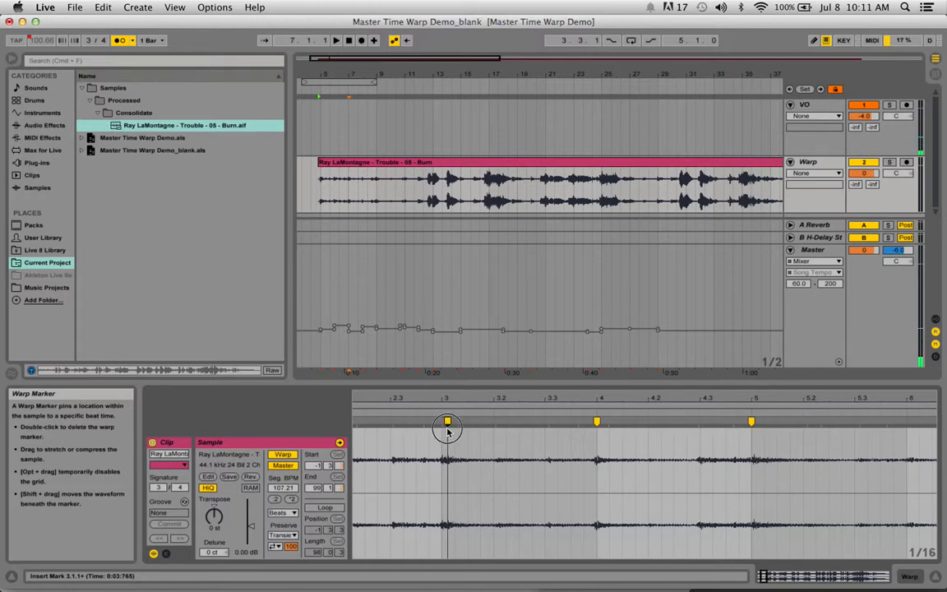
{"action": "right_click", "coordinate": [446, 426]}
{"action": "left_click", "coordinate": [427, 423]}
{"action": "mouse_move", "coordinate": [589, 455]}
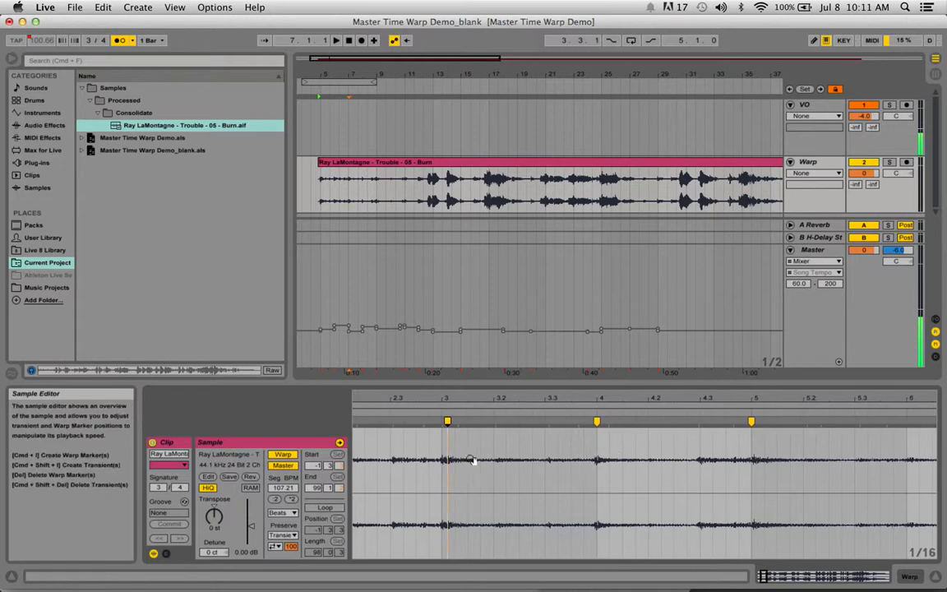
Add a warp marker on the transient at 2.3.1, audition the change and show the clip's full waveform.
{"action": "double_click", "coordinate": [389, 422]}
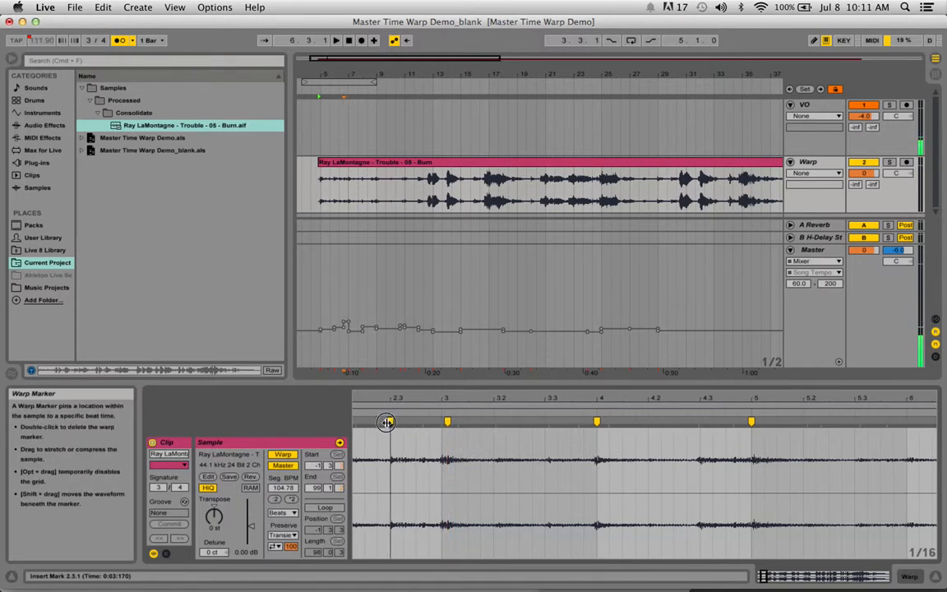
{"action": "key", "text": "space"}
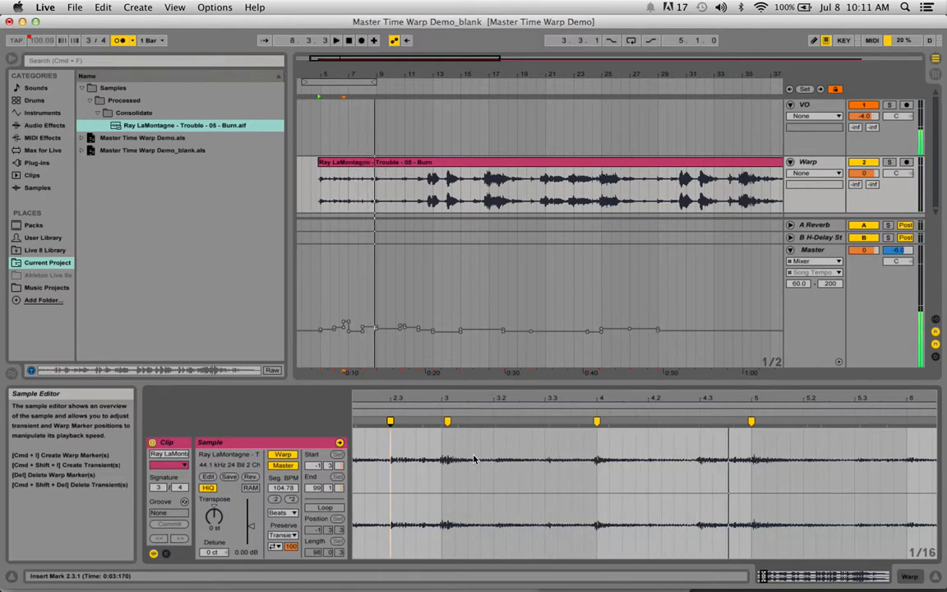
{"action": "left_click_drag", "start_coordinate": [498, 401], "coordinate": [498, 316]}
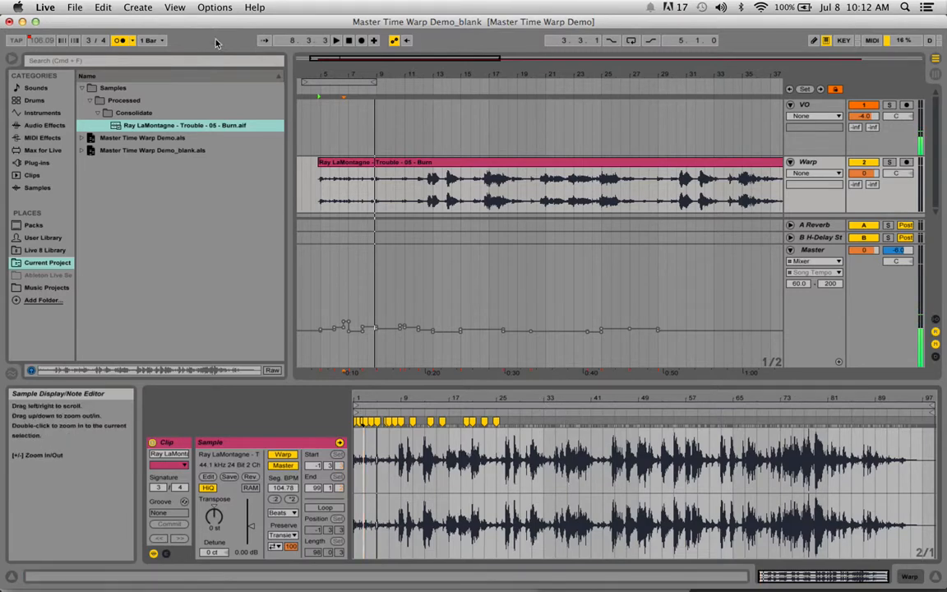
Open the recent set Master Time Warp Demo.als, saving the changes to the current set.
{"action": "left_click", "coordinate": [73, 7]}
{"action": "mouse_move", "coordinate": [94, 50]}
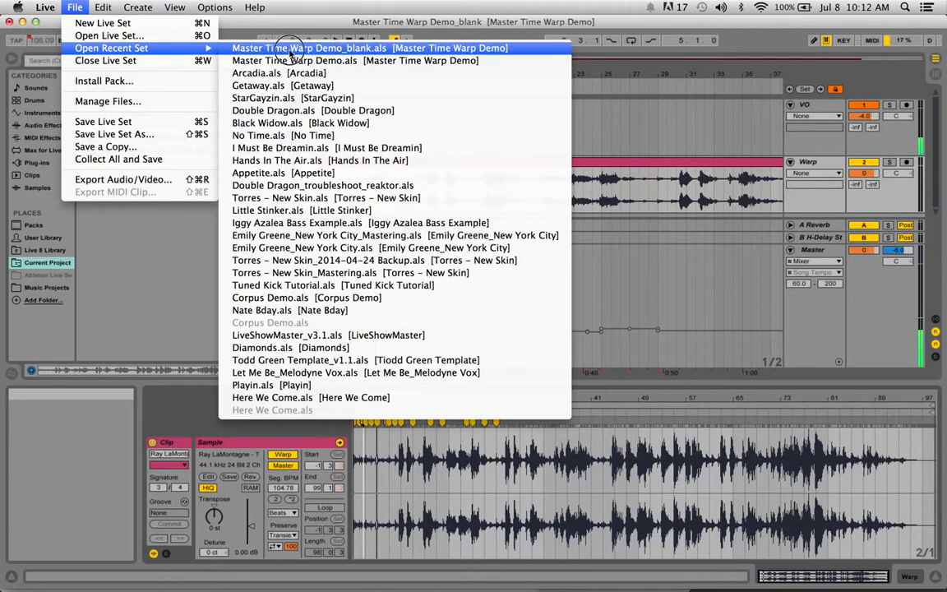
{"action": "left_click", "coordinate": [337, 65]}
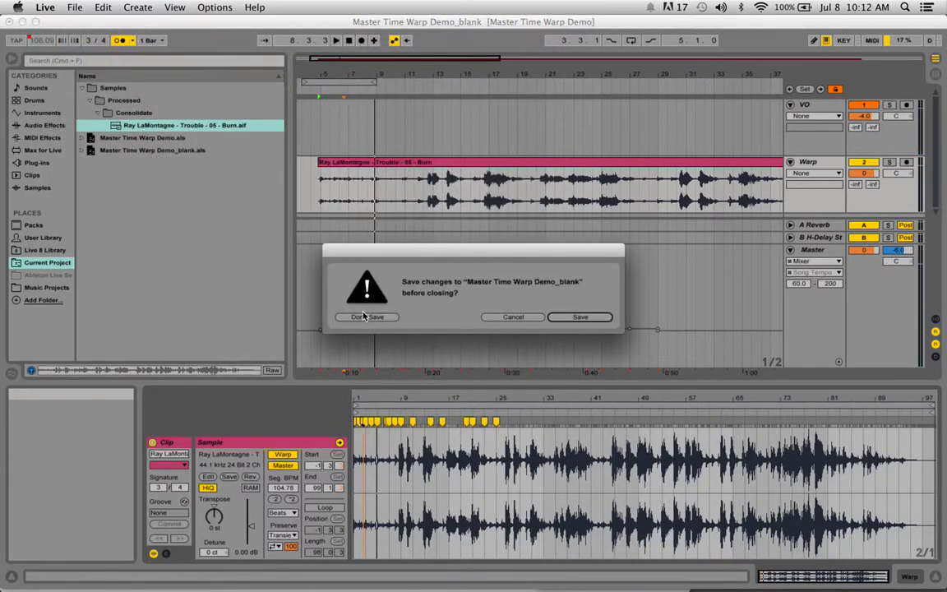
{"action": "left_click", "coordinate": [580, 317]}
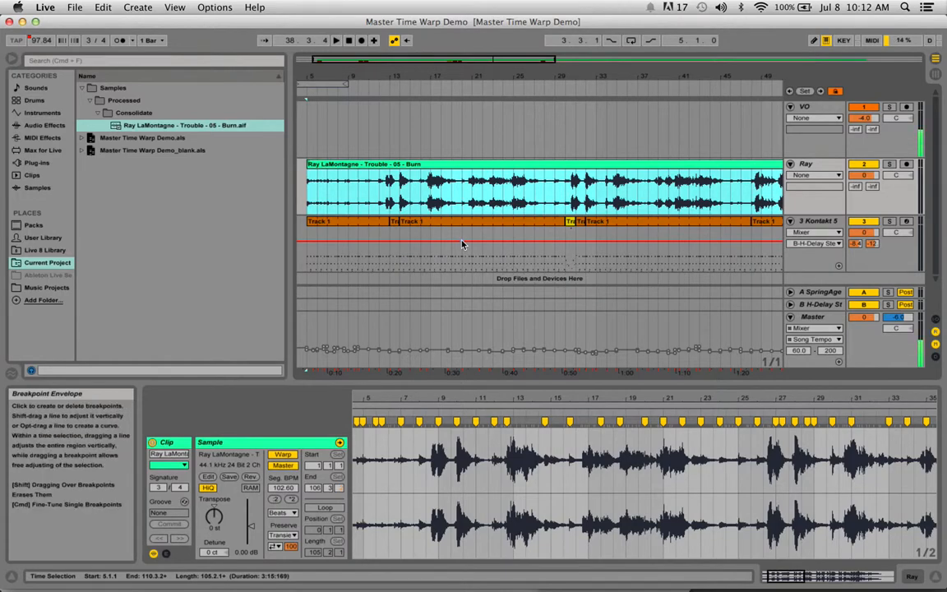
Deactivate the Kontakt 5 track and show the Ray clip's warp markers across the entire song.
{"action": "left_click", "coordinate": [670, 181]}
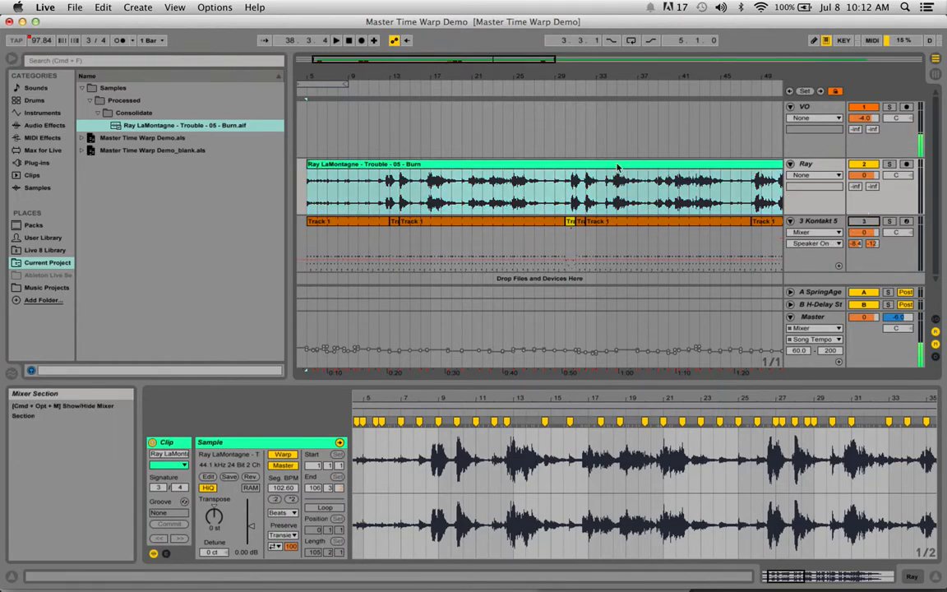
{"action": "left_click_drag", "start_coordinate": [548, 396], "coordinate": [548, 370]}
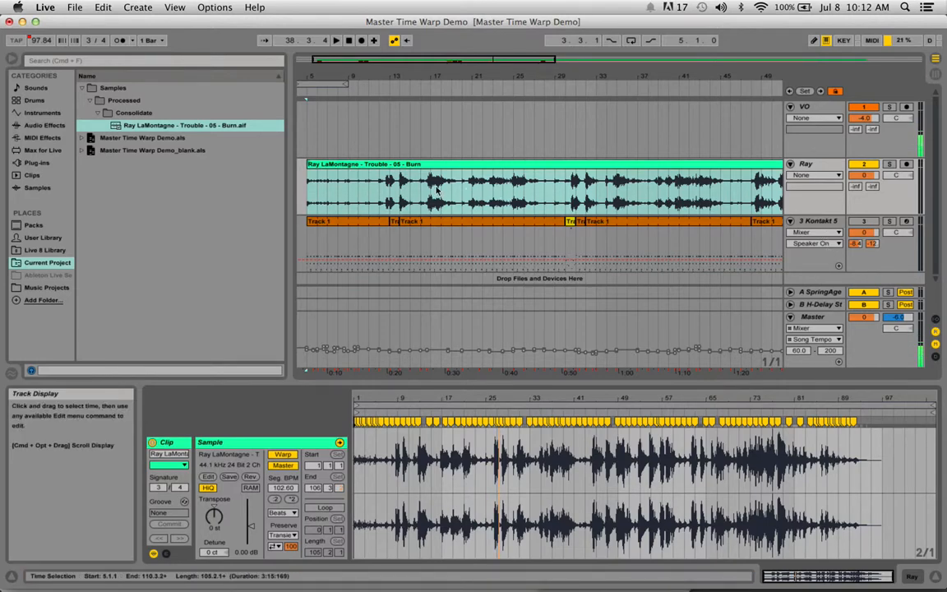
Turn on the metronome, play the warped song from bar 17, and turn the metronome off again.
{"action": "left_click", "coordinate": [119, 43]}
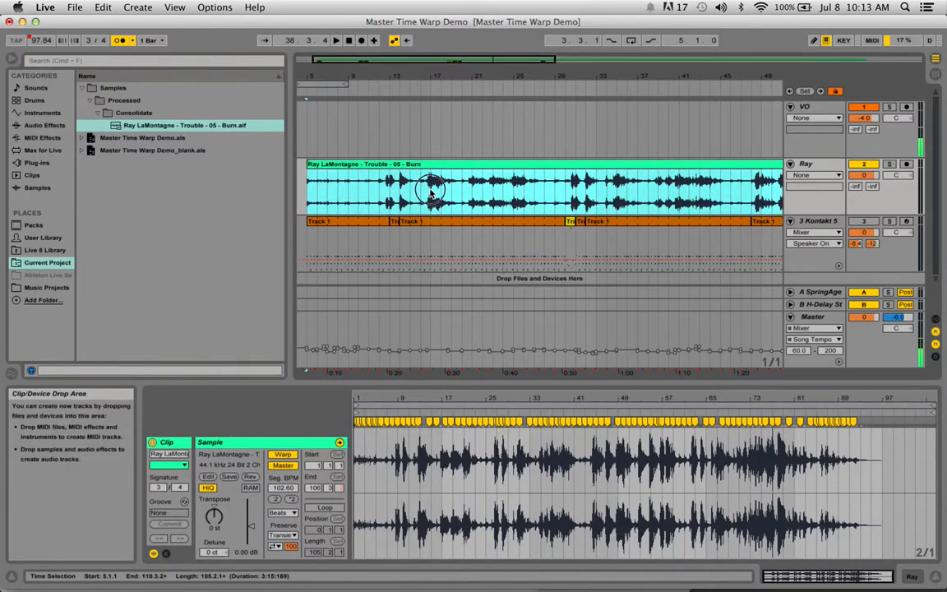
{"action": "left_click", "coordinate": [430, 195]}
{"action": "key", "text": "space"}
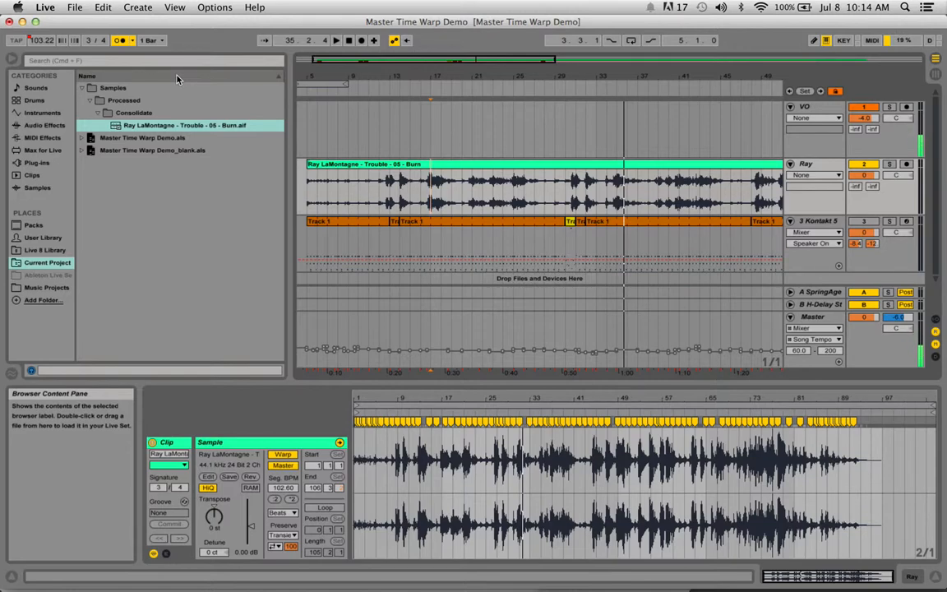
{"action": "left_click", "coordinate": [120, 40]}
Reactivate the Kontakt 5 track and open the window of its Kontakt 5 instrument.
{"action": "left_click", "coordinate": [824, 222]}
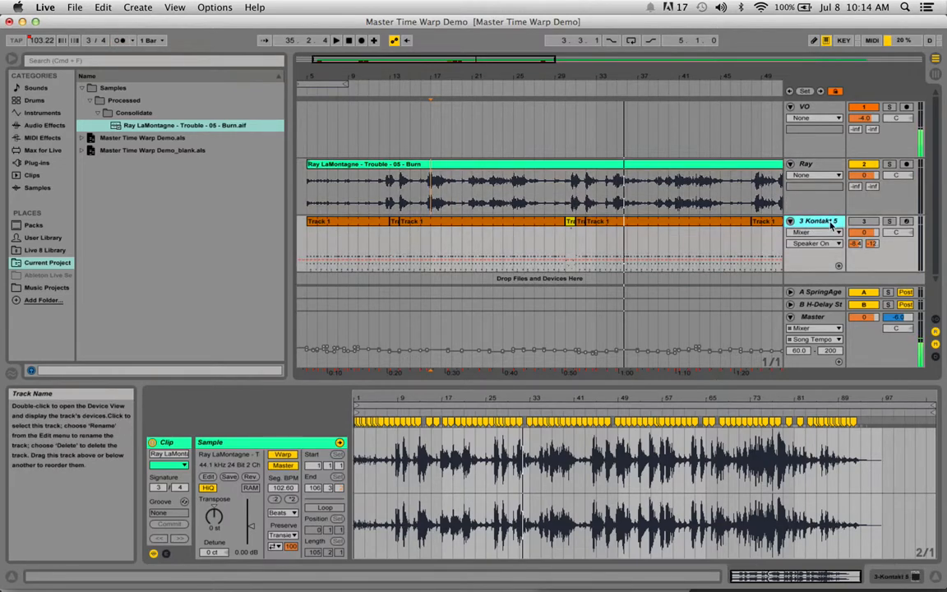
{"action": "double_click", "coordinate": [824, 223]}
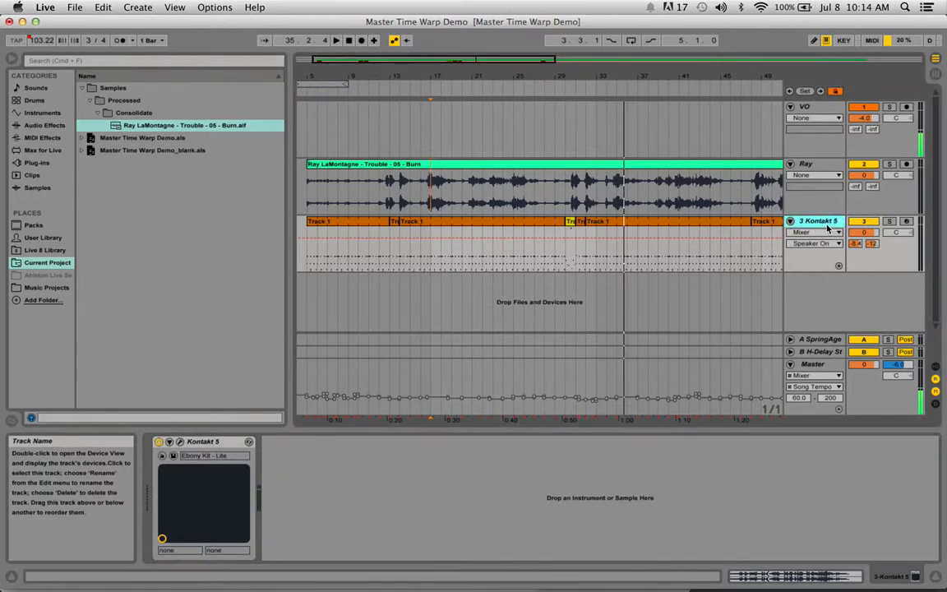
{"action": "left_click", "coordinate": [181, 442]}
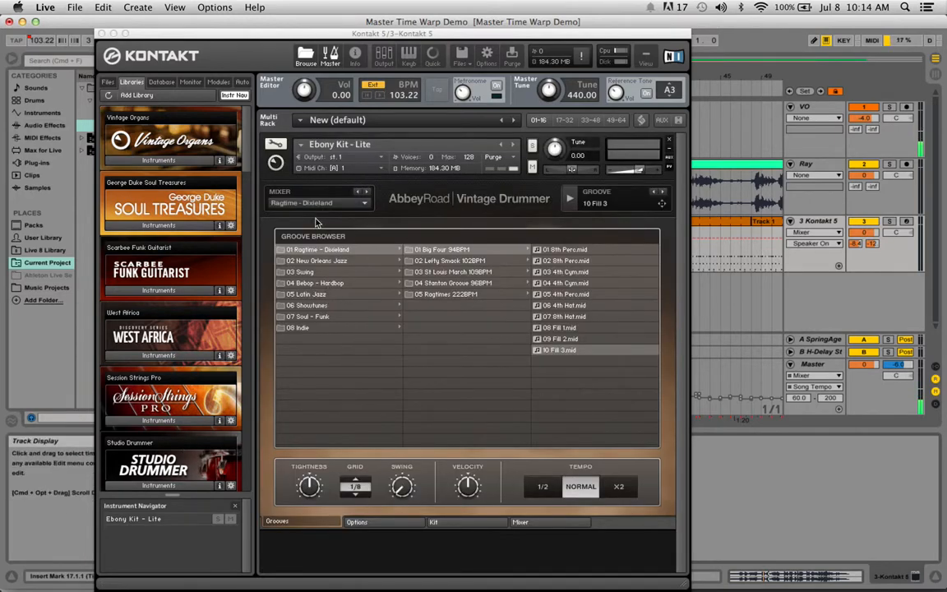
Examine the Abbey Road Vintage Drummer groove browser and the draggable groove 10 Fill 3, and close the instrument window.
{"action": "left_click", "coordinate": [456, 520]}
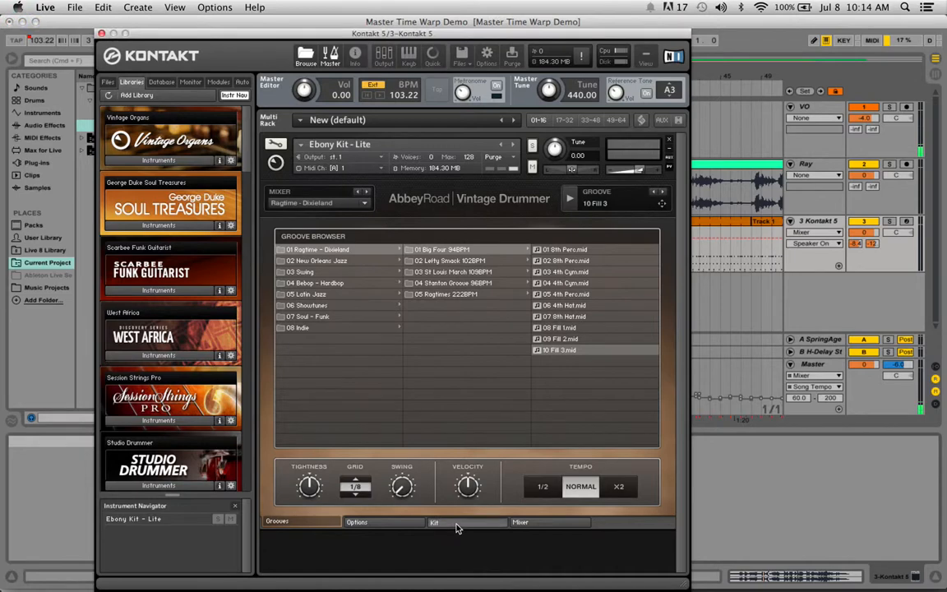
{"action": "left_click", "coordinate": [297, 523]}
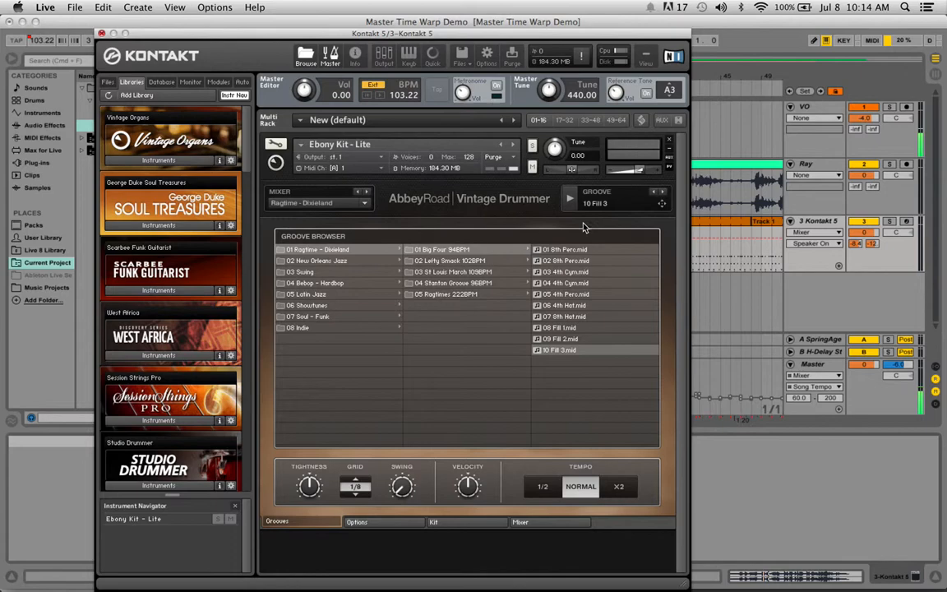
{"action": "left_click", "coordinate": [743, 247]}
{"action": "left_click_drag", "start_coordinate": [745, 248], "coordinate": [633, 202]}
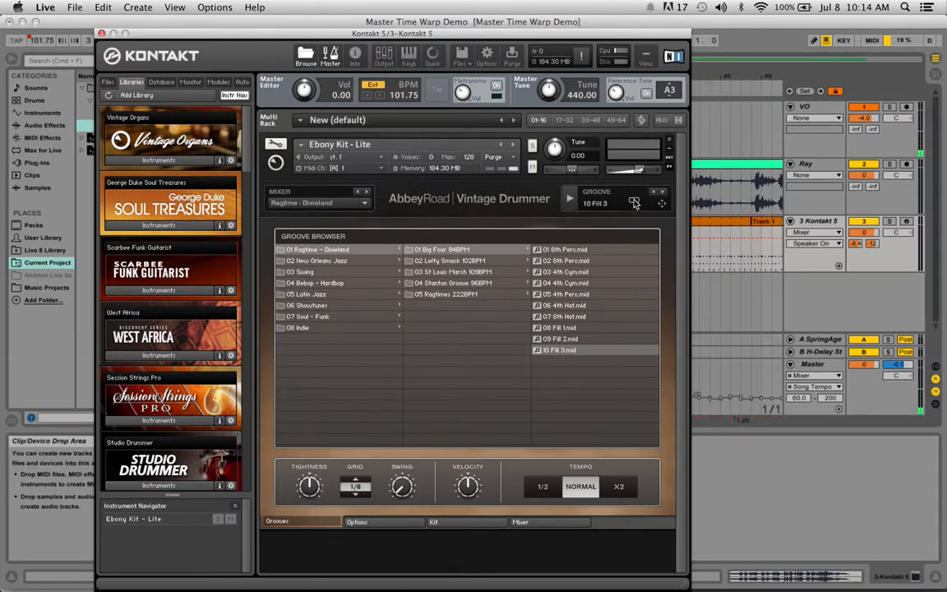
{"action": "left_click", "coordinate": [101, 33]}
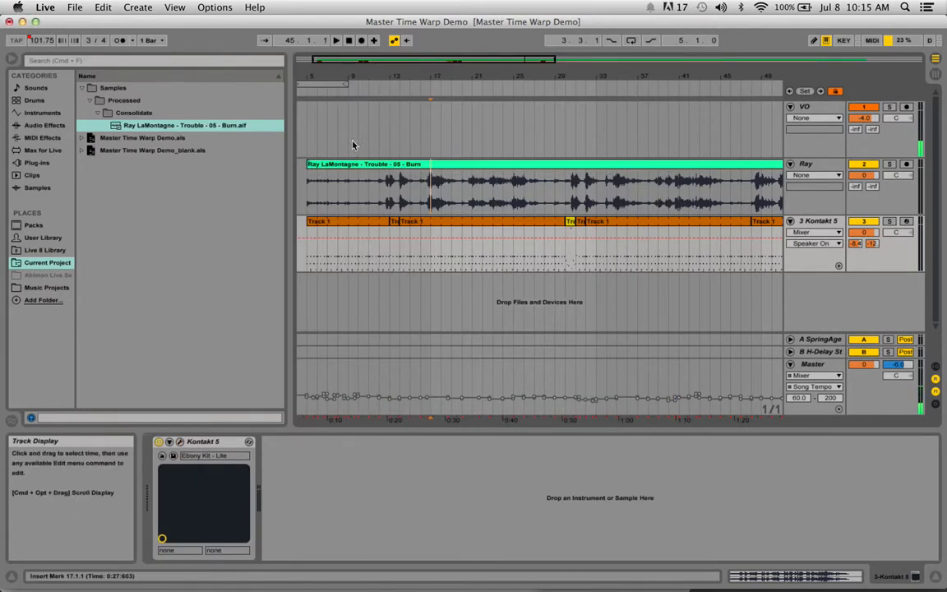
Play the first drum clip from bar 5 with the Kontakt 5 track soloed, deactivate the Ray track, and clear the solo.
{"action": "left_click", "coordinate": [332, 220]}
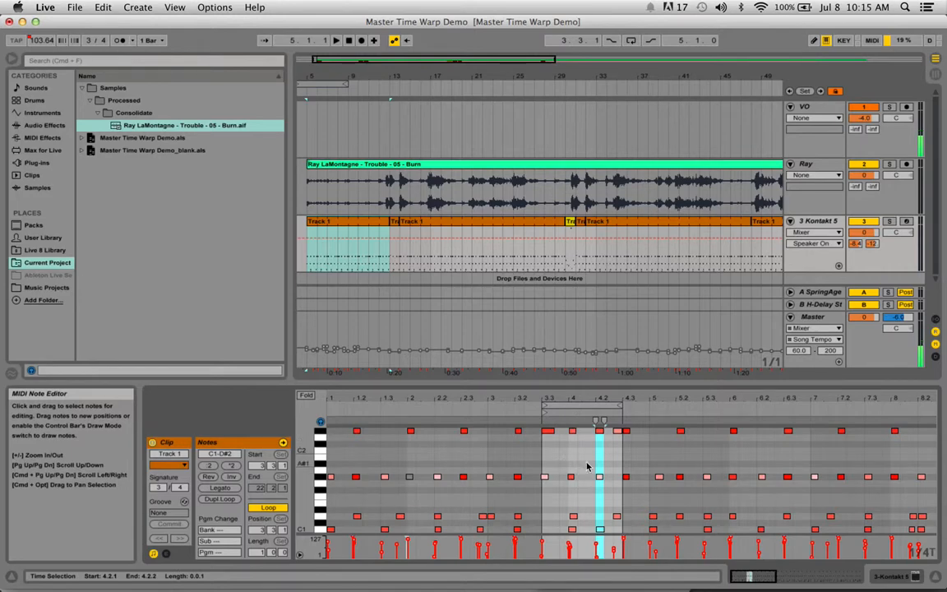
{"action": "key", "text": "space"}
{"action": "left_click", "coordinate": [889, 223]}
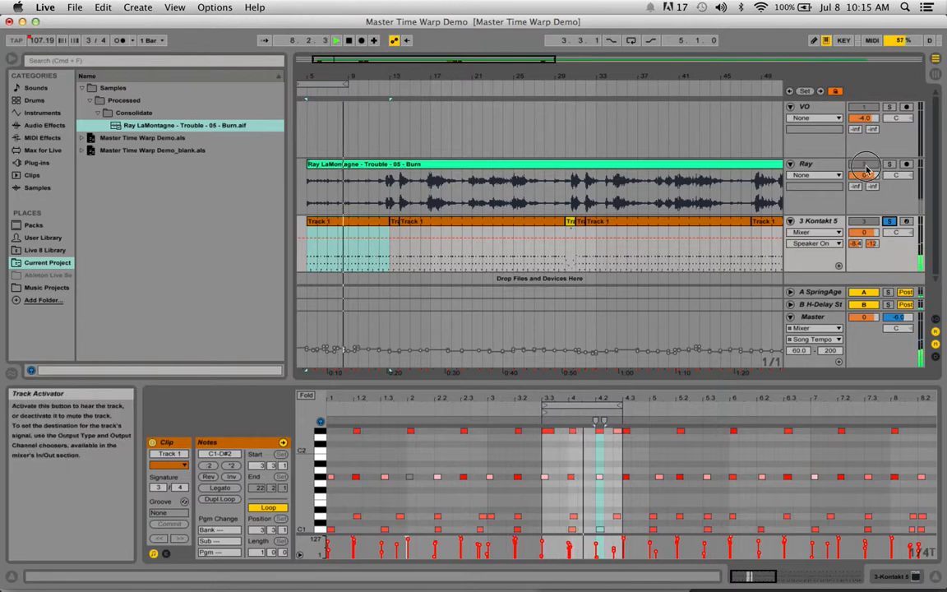
{"action": "left_click", "coordinate": [893, 226]}
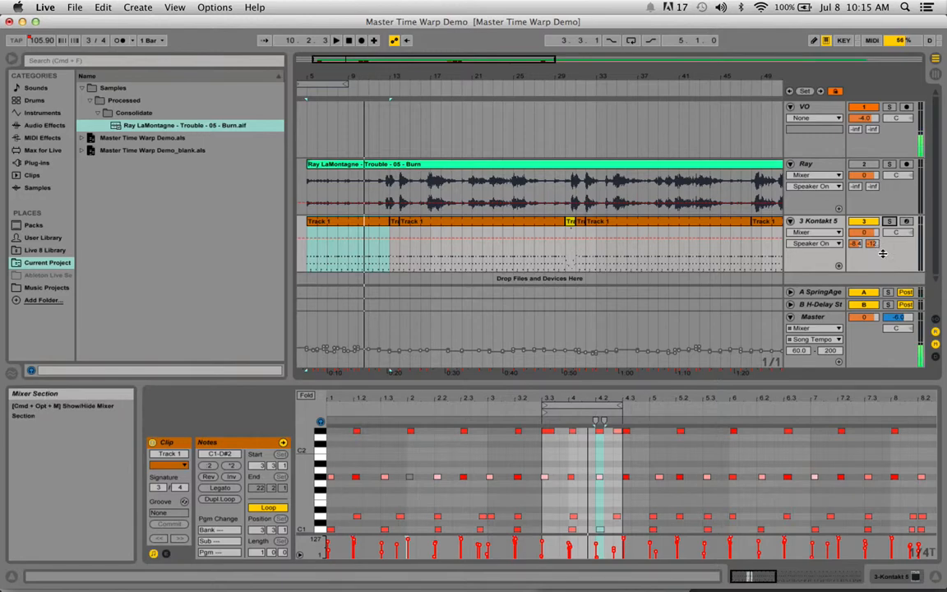
Deactivate return tracks A and B and play the drums without their effects.
{"action": "left_click", "coordinate": [863, 293]}
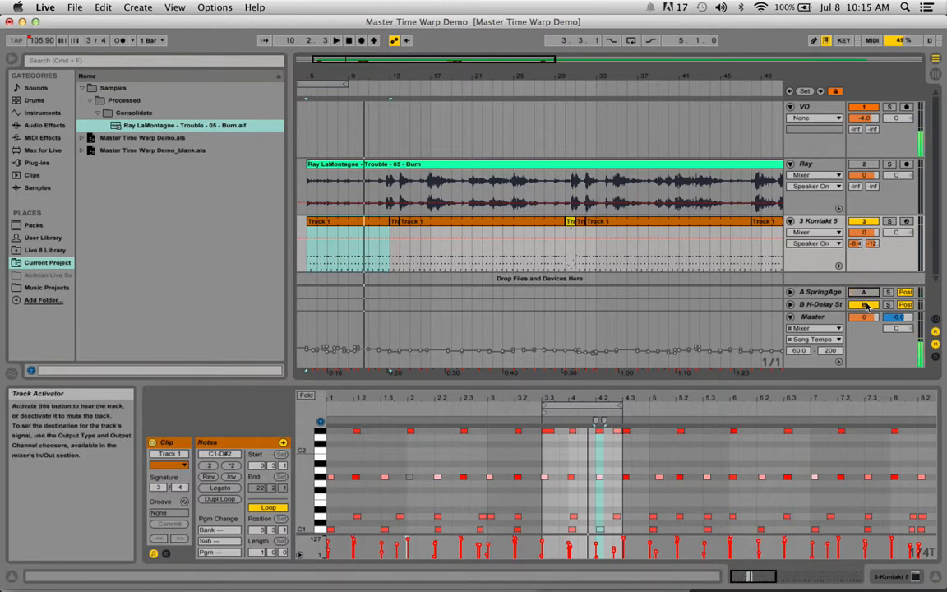
{"action": "left_click", "coordinate": [864, 305]}
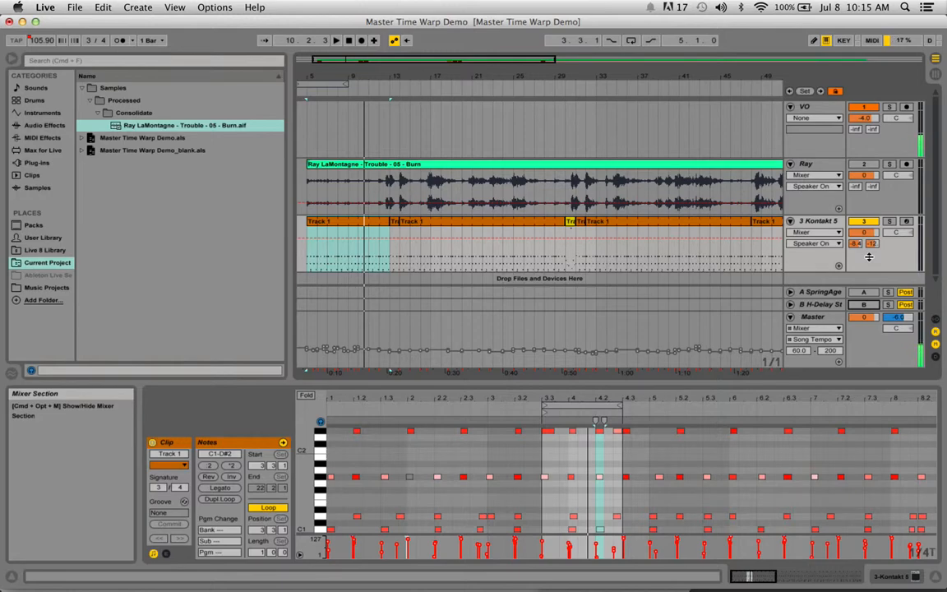
{"action": "key", "text": "space"}
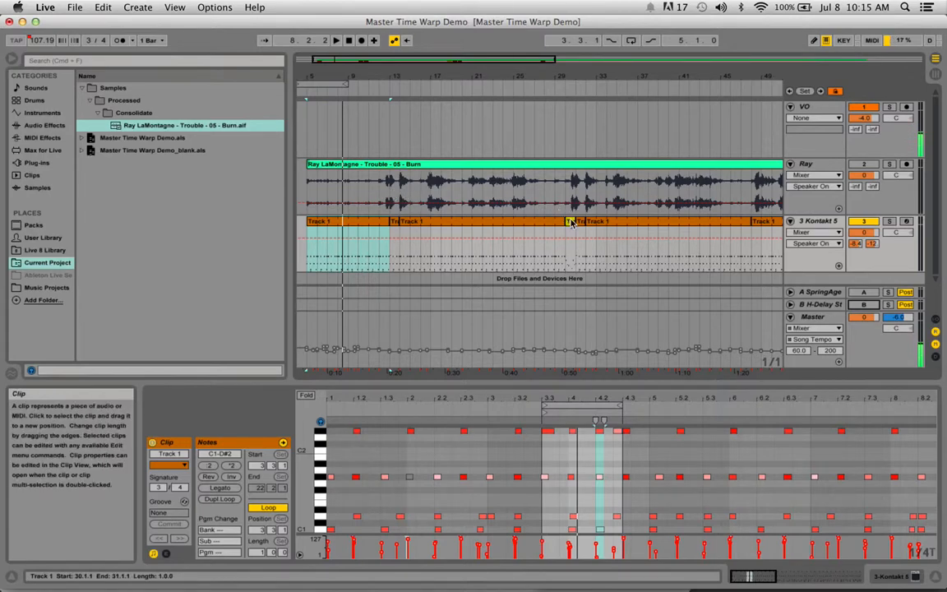
Reactivate return tracks A and B, fold the A return track and play the drums with effects.
{"action": "right_click", "coordinate": [868, 303]}
{"action": "left_click", "coordinate": [810, 309]}
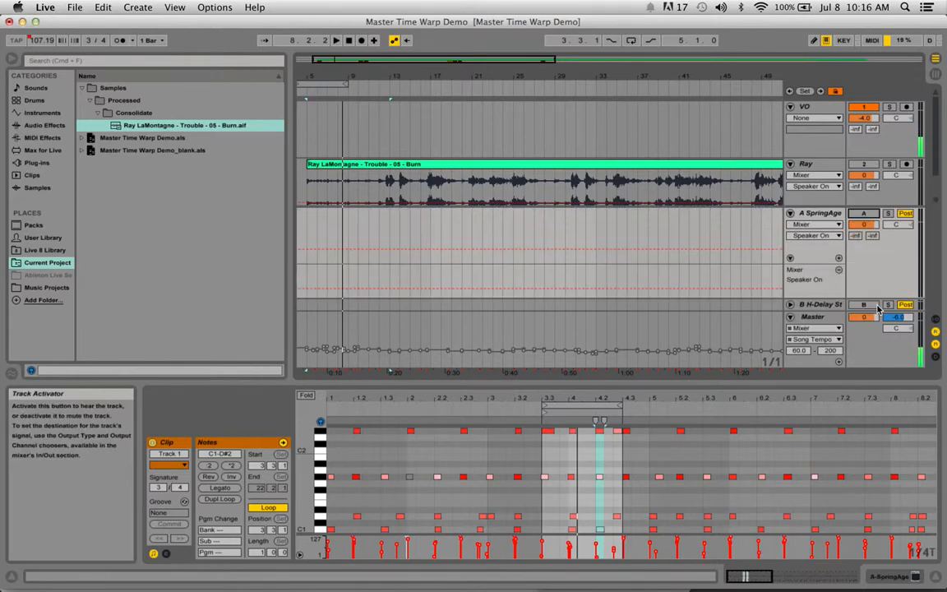
{"action": "left_click", "coordinate": [790, 257]}
{"action": "left_click", "coordinate": [790, 222]}
{"action": "key", "text": "space"}
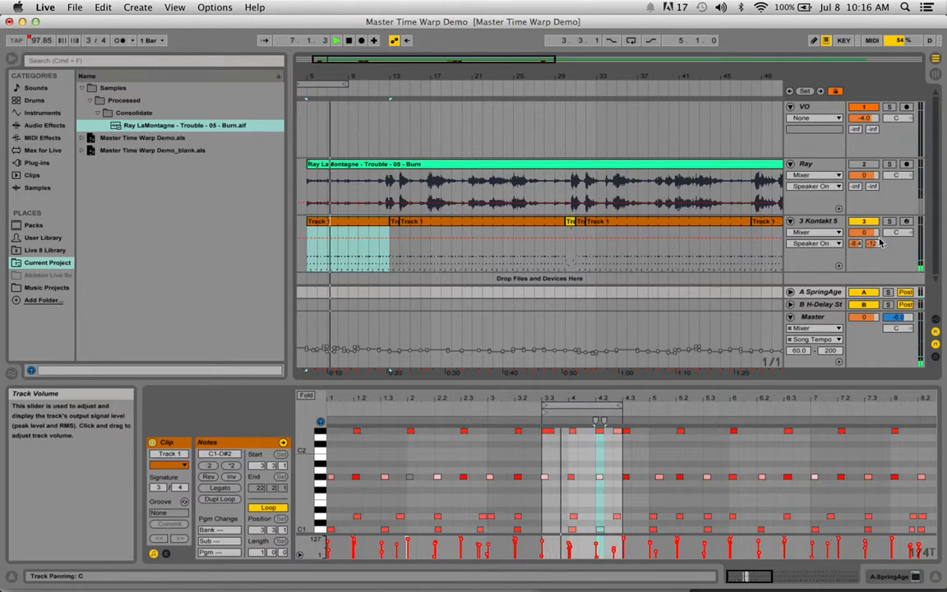
Lower the Kontakt 5 track's send to the B H-Delay return to about -22 dB, reactivate the Ray track and play both.
{"action": "left_click", "coordinate": [872, 243]}
{"action": "left_click_drag", "start_coordinate": [872, 243], "coordinate": [871, 260]}
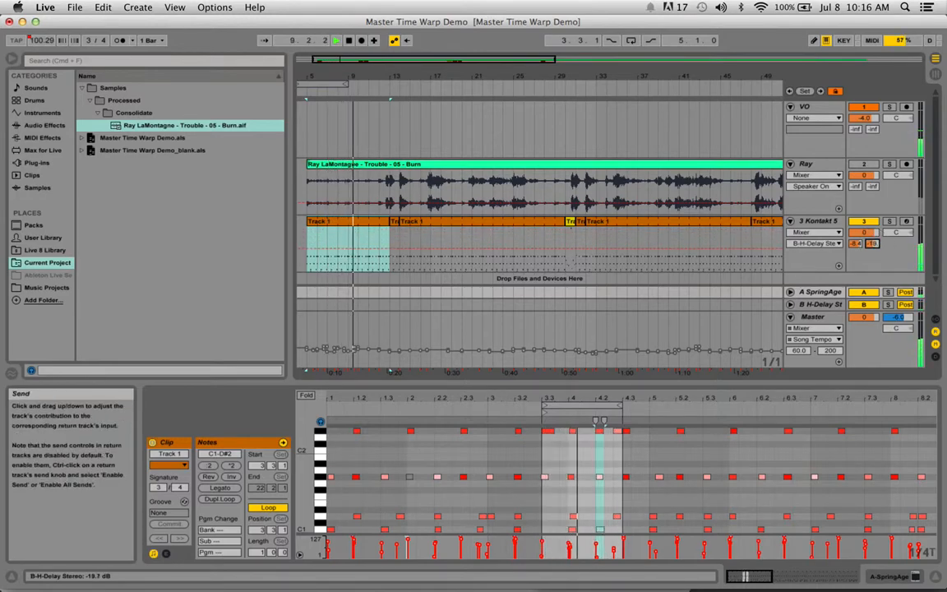
{"action": "key", "text": "space"}
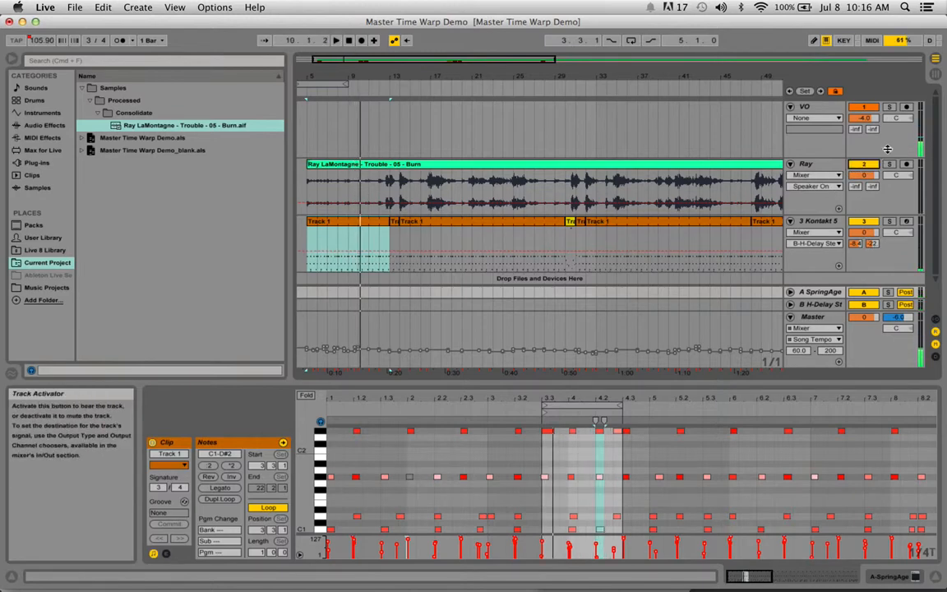
{"action": "key", "text": "space"}
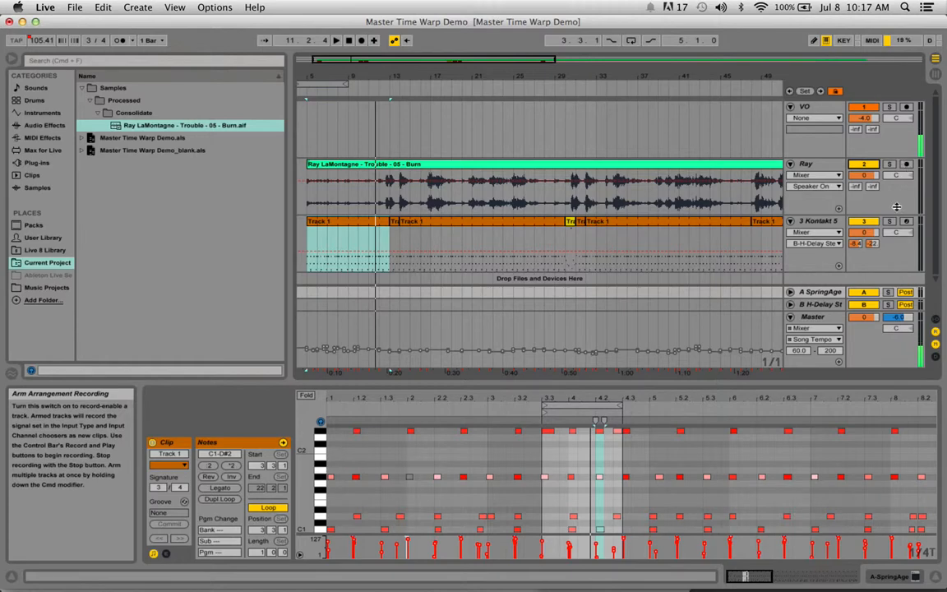
Compare the warp markers of the Ray clip with the notes of the Kontakt 5 drum clip starting at bar 14.
{"action": "left_click", "coordinate": [382, 240]}
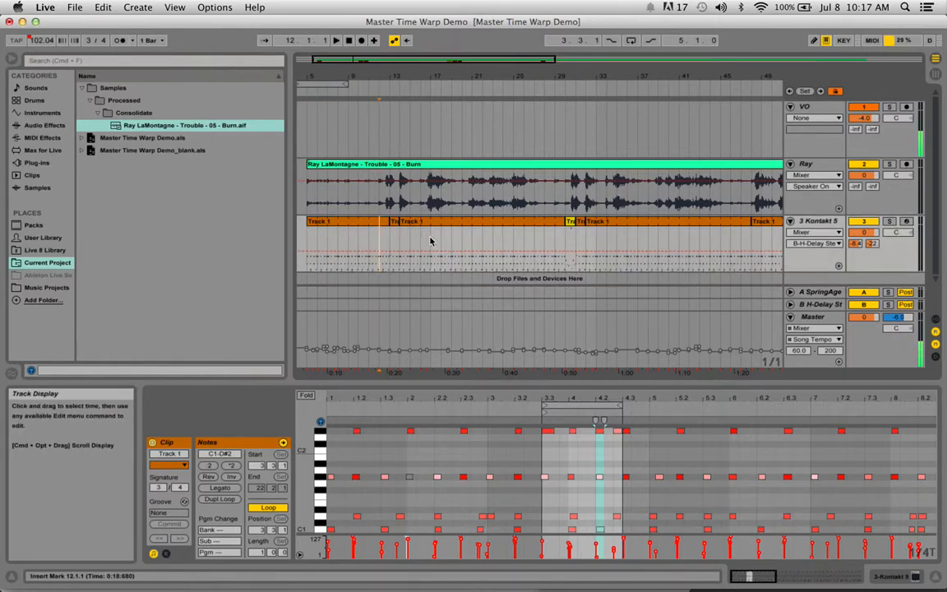
{"action": "left_click", "coordinate": [429, 165]}
{"action": "left_click_drag", "start_coordinate": [501, 400], "coordinate": [510, 423]}
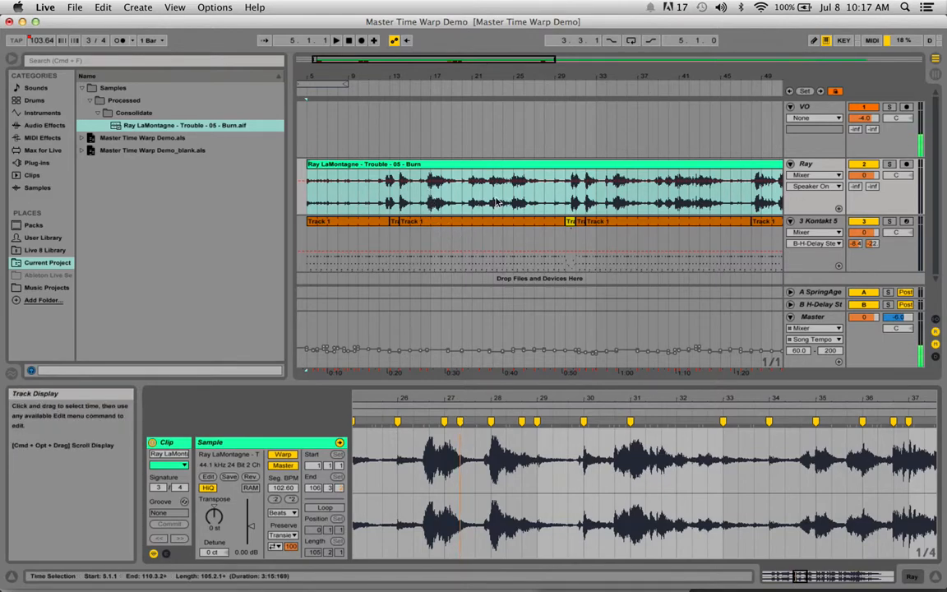
{"action": "left_click", "coordinate": [458, 226]}
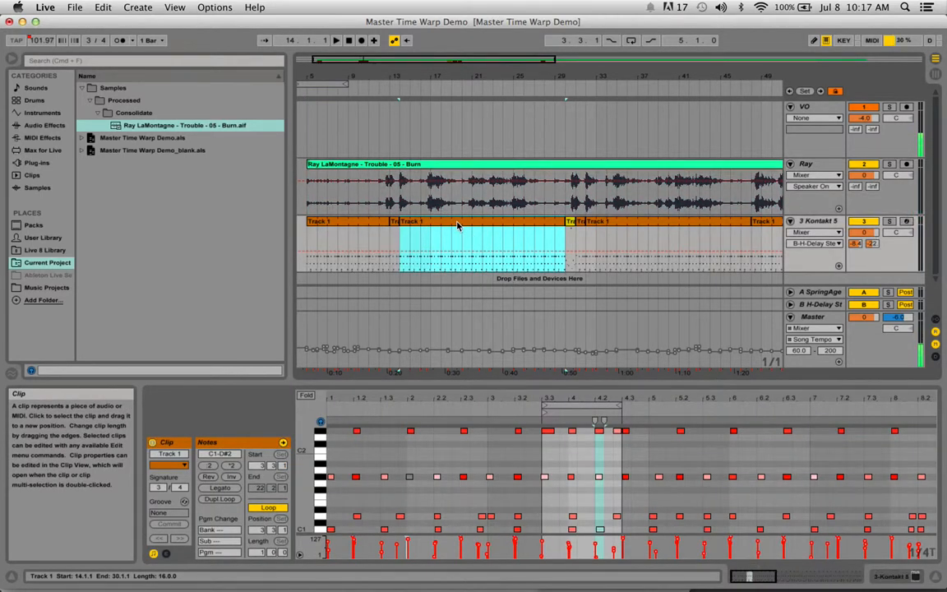
{"action": "left_click", "coordinate": [421, 163]}
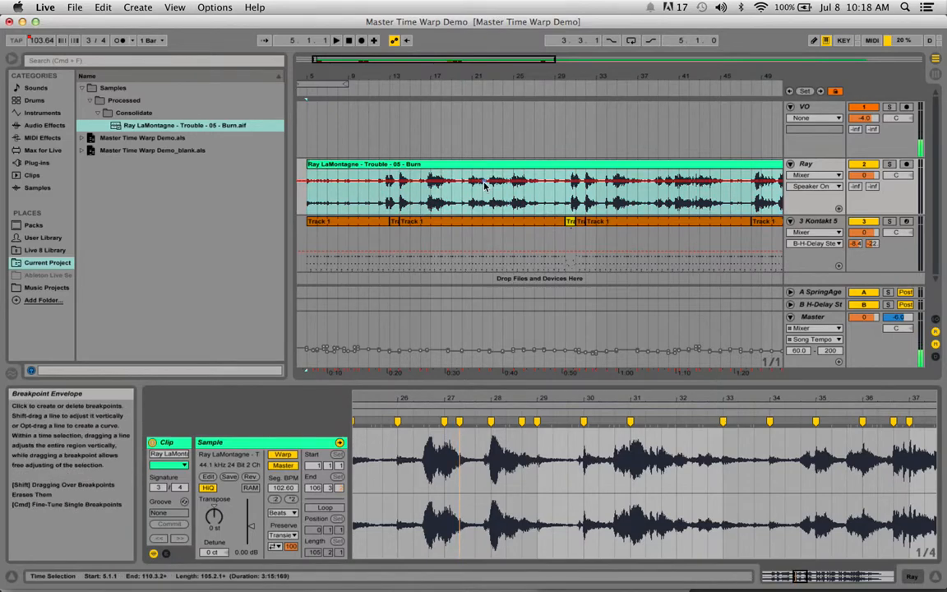
{"action": "left_click", "coordinate": [460, 222]}
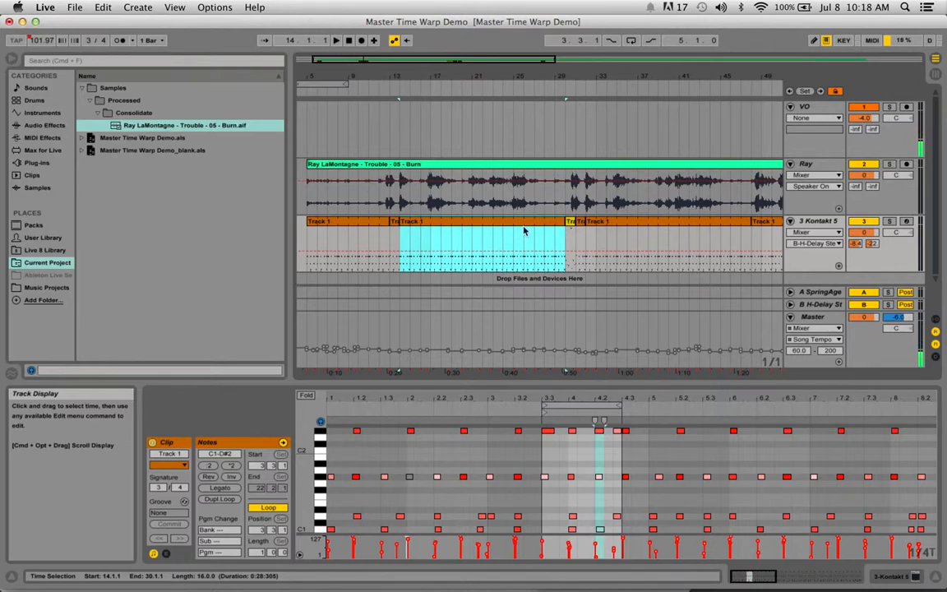
Play the song with drums from bar 12, and again from bar 29, to hear the transitions between the drum clips.
{"action": "left_click", "coordinate": [379, 242]}
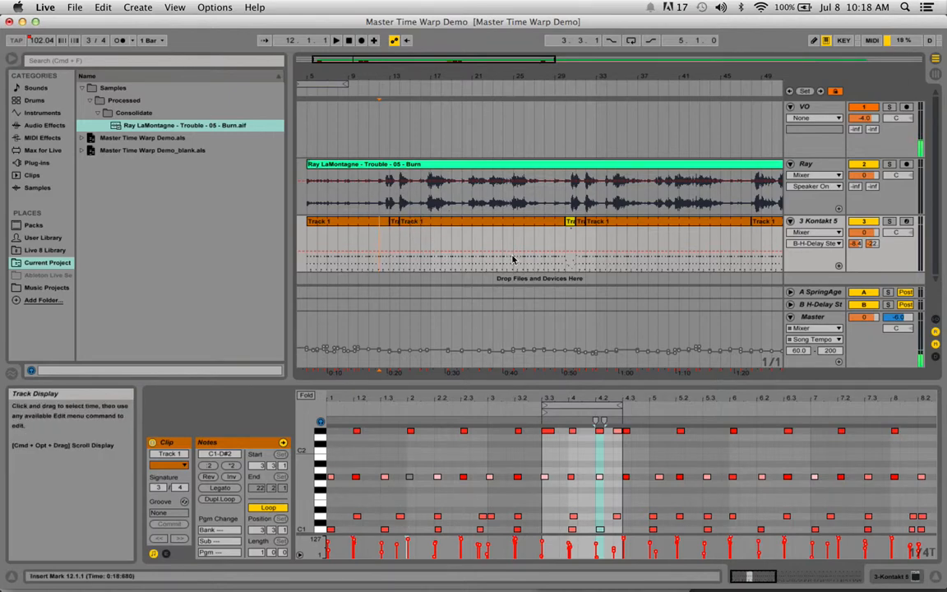
{"action": "key", "text": "space"}
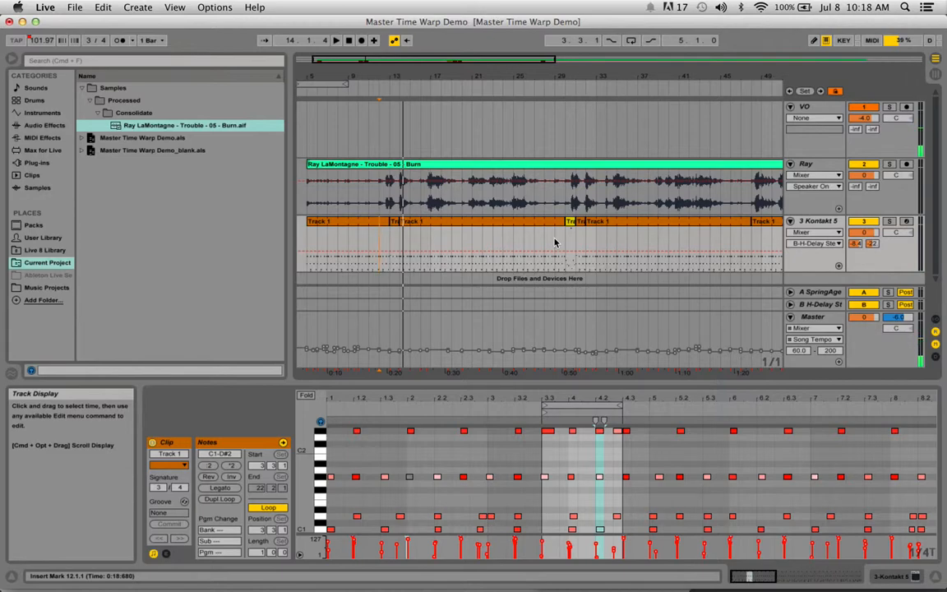
{"action": "left_click", "coordinate": [556, 242]}
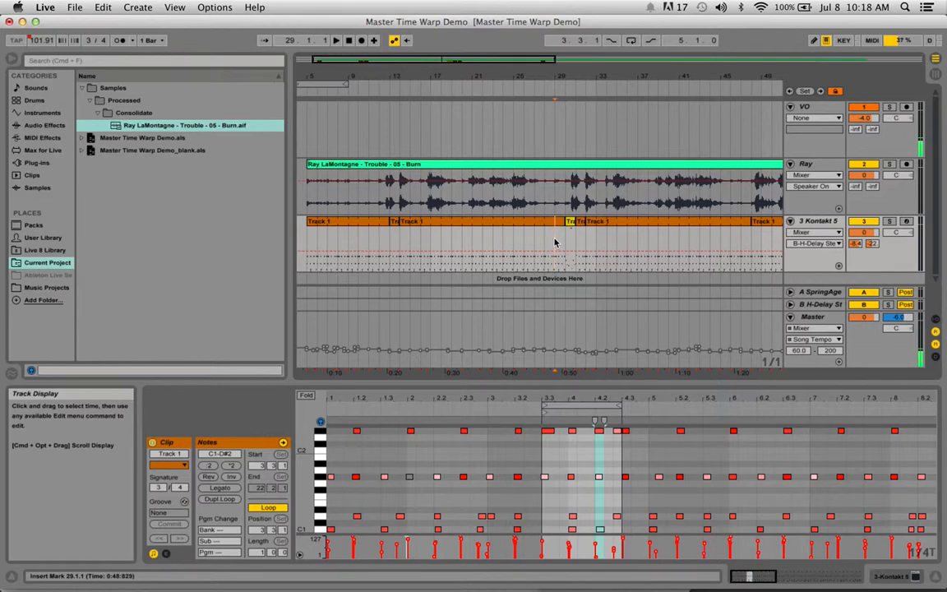
{"action": "key", "text": "space"}
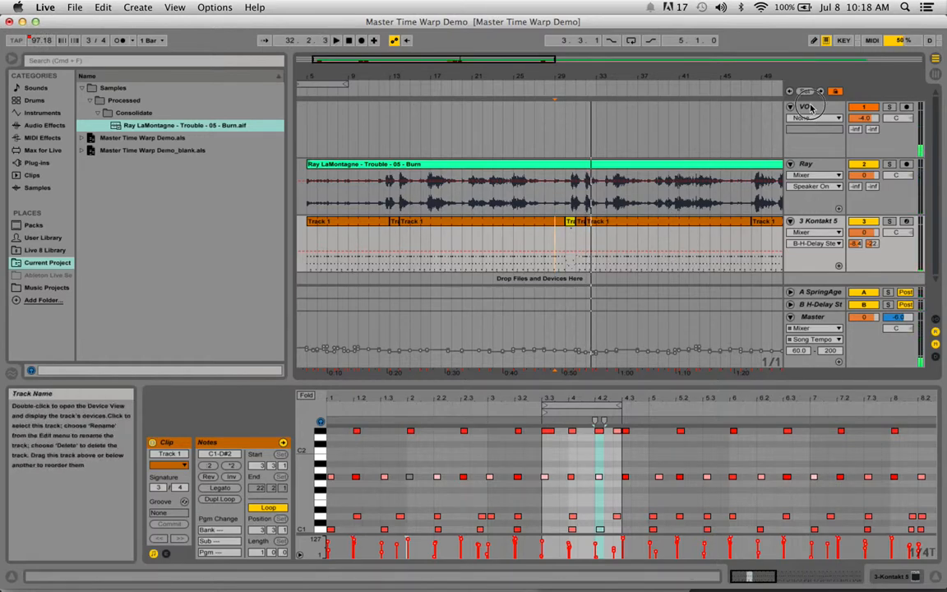
Insert a new audio track below the Kontakt 5 track.
{"action": "left_click", "coordinate": [821, 150]}
{"action": "left_click", "coordinate": [814, 222]}
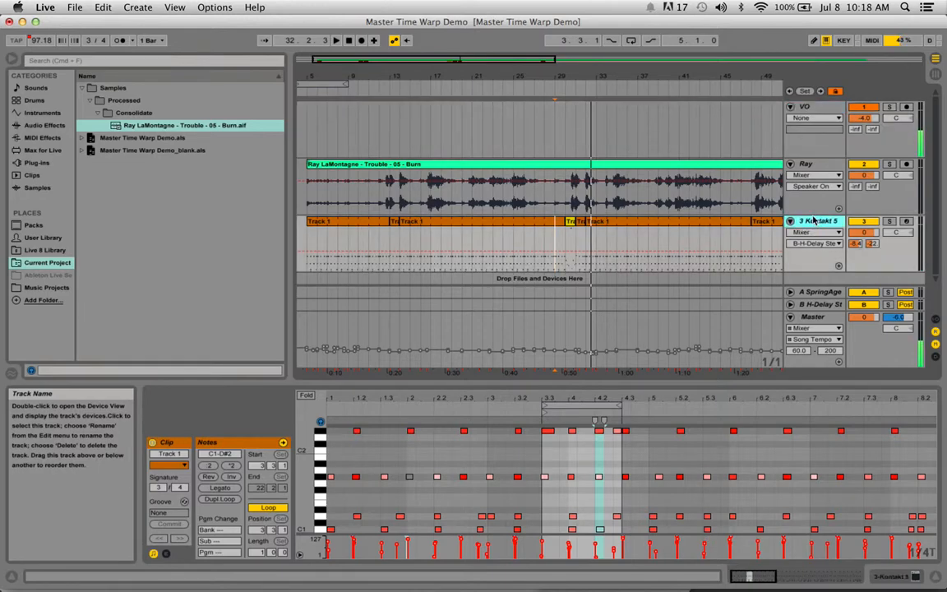
{"action": "key", "text": "super+t"}
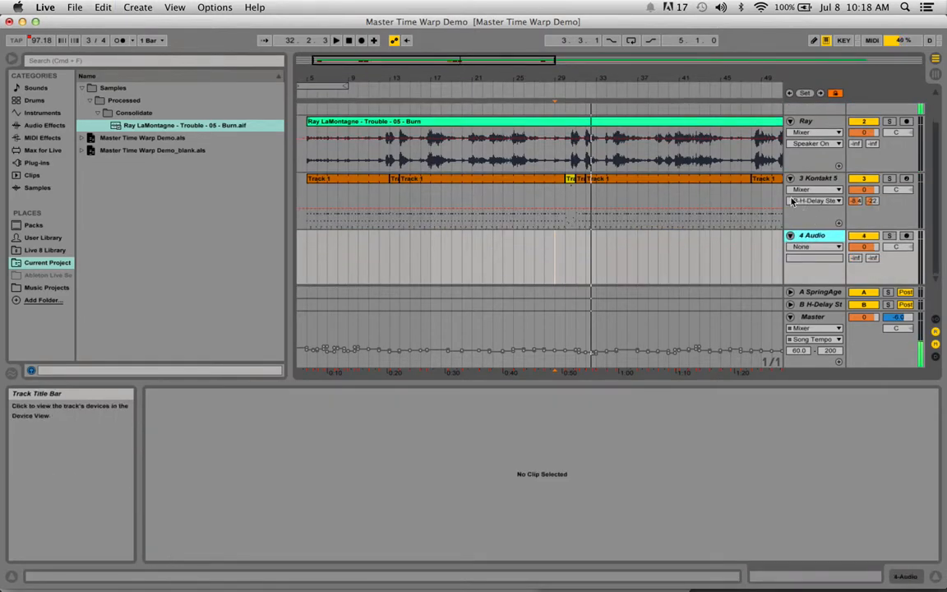
Browse the sample library, preview A-Conga Hi Slap 1.aif, and select the 4 Audio track.
{"action": "left_click", "coordinate": [36, 188]}
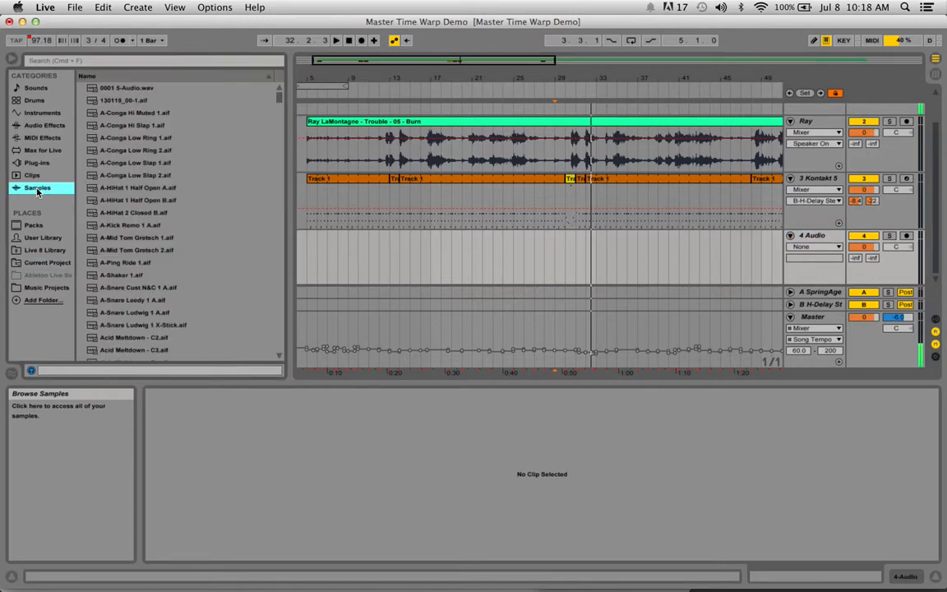
{"action": "left_click", "coordinate": [120, 115]}
{"action": "left_click", "coordinate": [101, 126]}
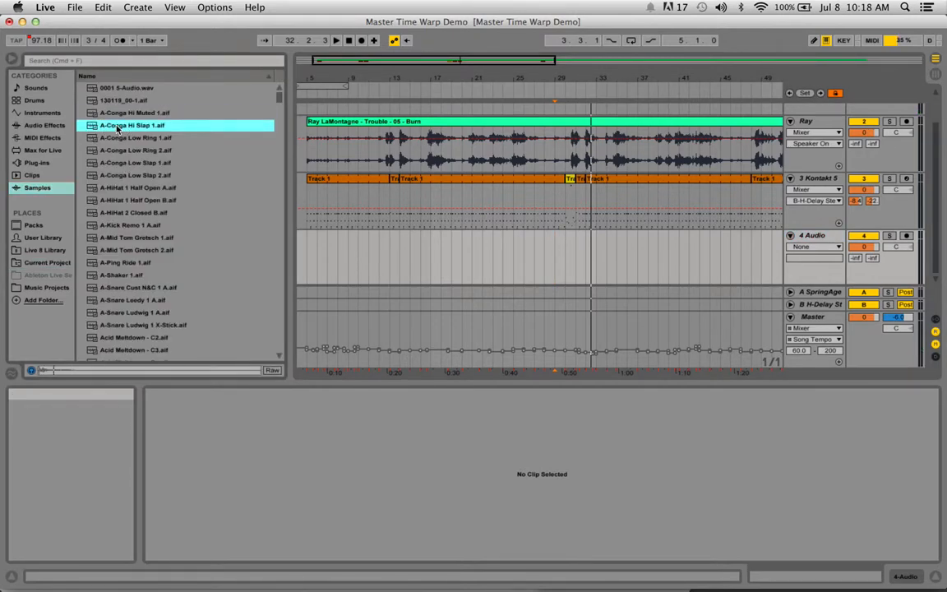
{"action": "left_click_drag", "start_coordinate": [160, 147], "coordinate": [810, 234]}
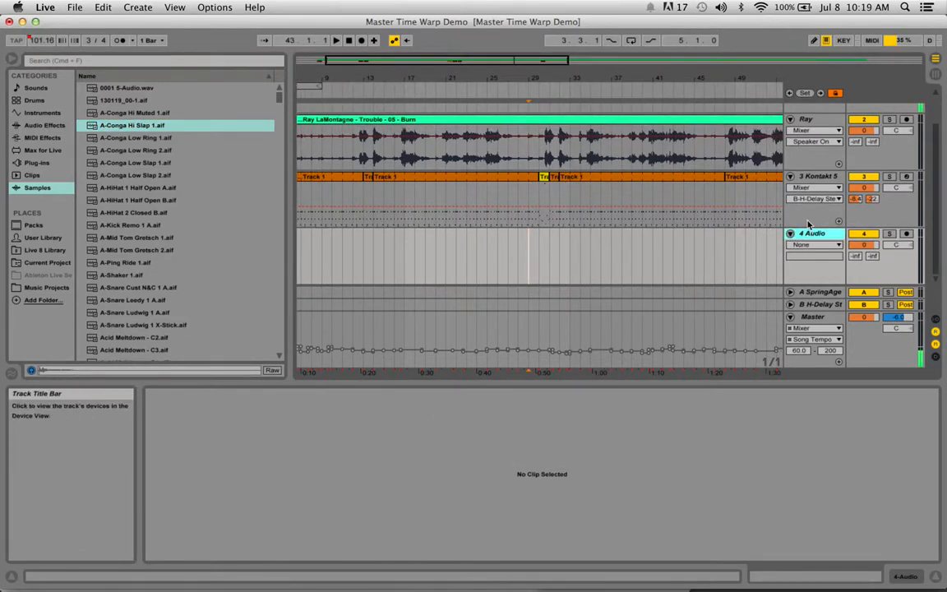
Replace the 4 Audio track with a new MIDI track below the 3 Kontakt 5 track.
{"action": "key", "text": "Delete"}
{"action": "key", "text": "super+shift+t"}
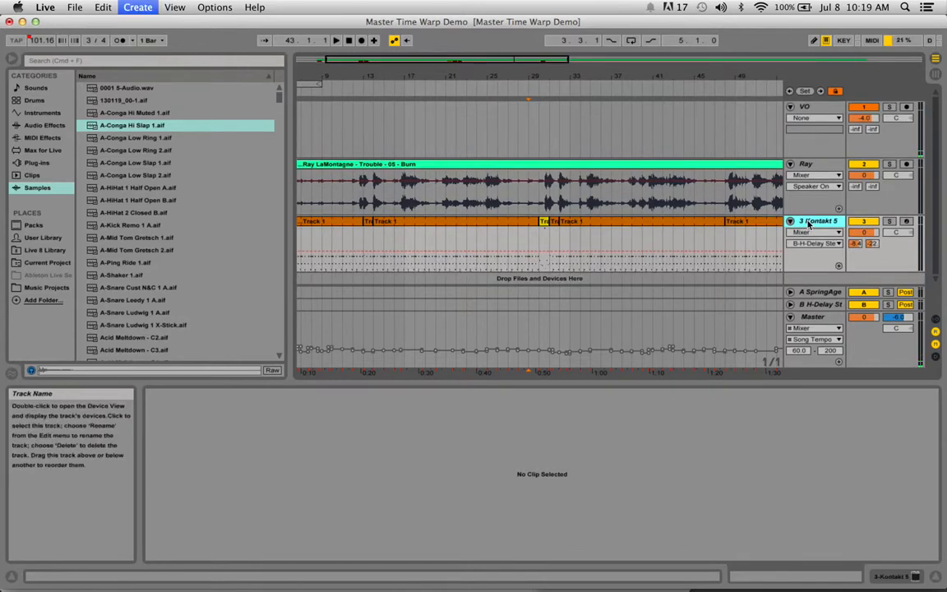
{"action": "left_click_drag", "start_coordinate": [131, 125], "coordinate": [407, 470]}
{"action": "left_click_drag", "start_coordinate": [594, 251], "coordinate": [509, 247]}
{"action": "left_click", "coordinate": [773, 245]}
{"action": "left_click_drag", "start_coordinate": [774, 245], "coordinate": [401, 239]}
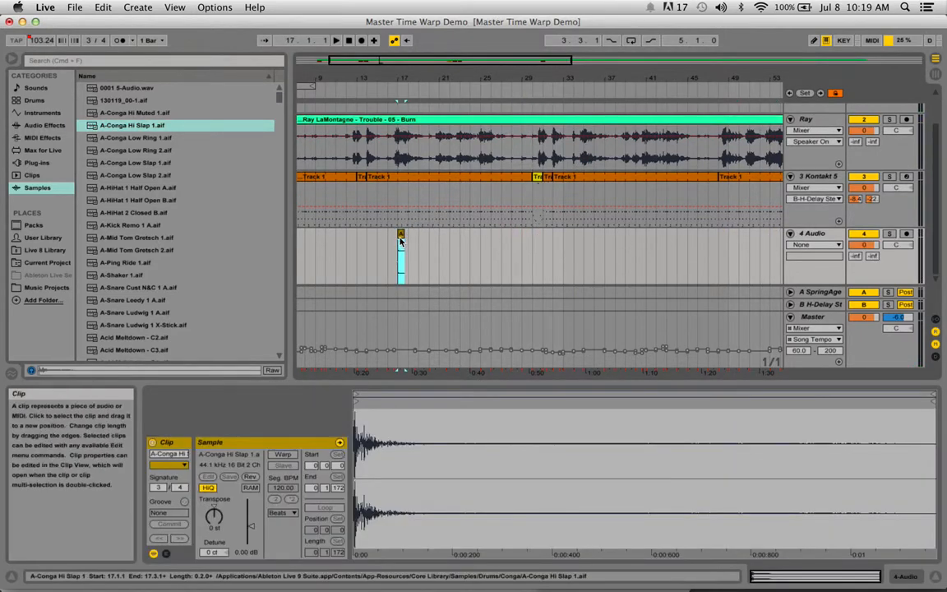
{"action": "key", "text": "super+z"}
Load the Simpler instrument onto the 4 MIDI track.
{"action": "left_click", "coordinate": [810, 176]}
{"action": "scroll", "coordinate": [809, 230], "scroll_direction": "up", "scroll_amount": 3}
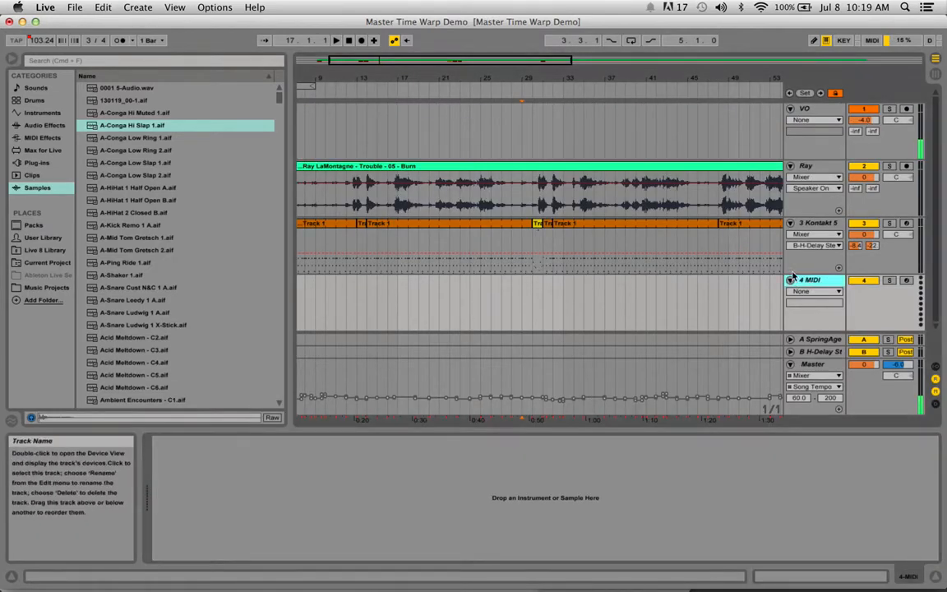
{"action": "left_click_drag", "start_coordinate": [121, 125], "coordinate": [149, 116]}
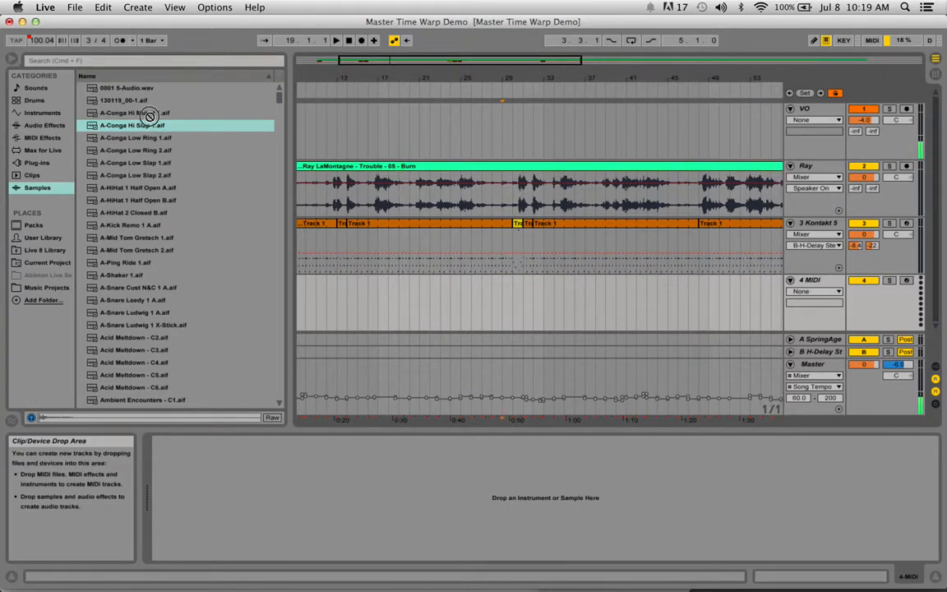
{"action": "left_click", "coordinate": [46, 116]}
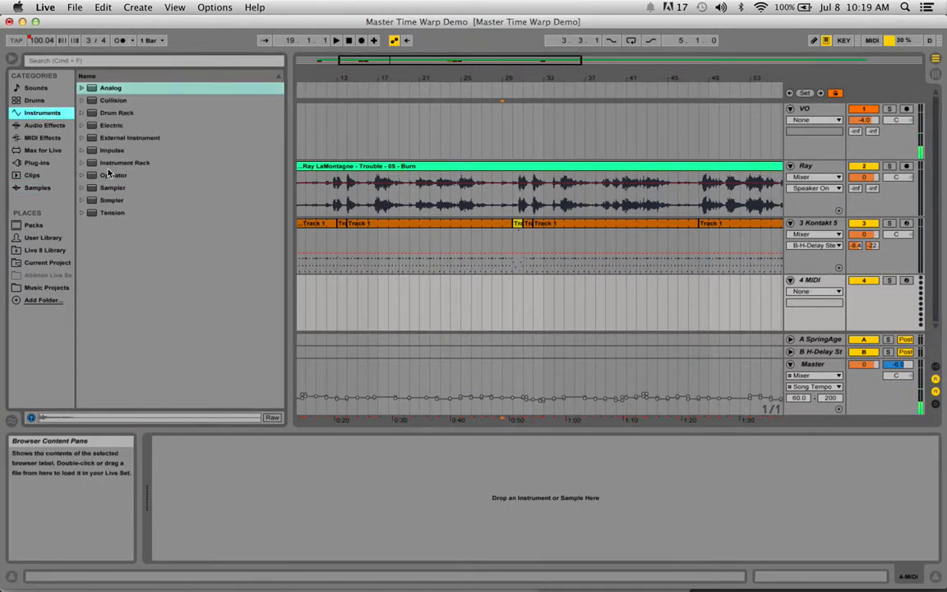
{"action": "left_click", "coordinate": [105, 201]}
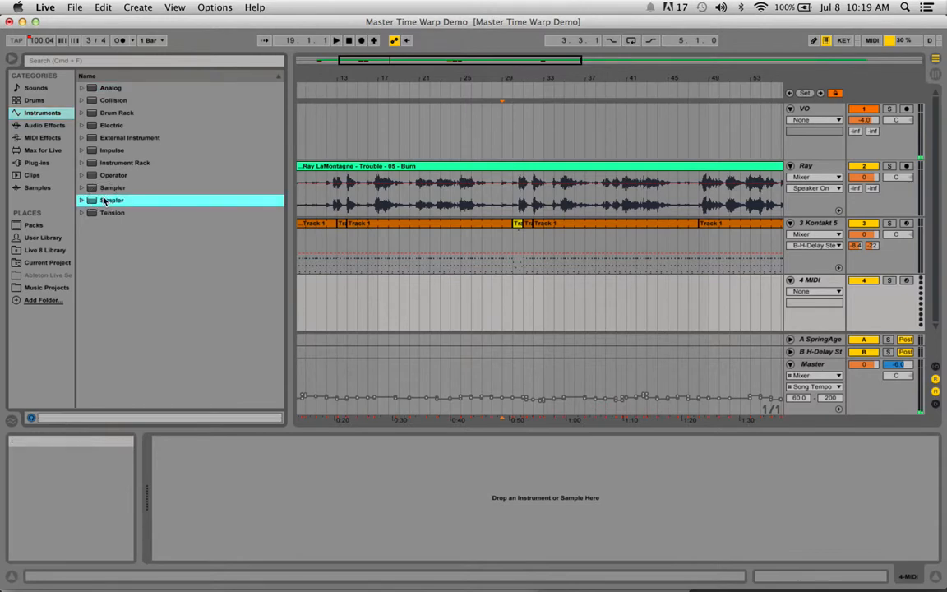
Find A-Conga Hi Slap 1.aif in the sample library and load it into Simpler's sample display.
{"action": "left_click", "coordinate": [51, 176]}
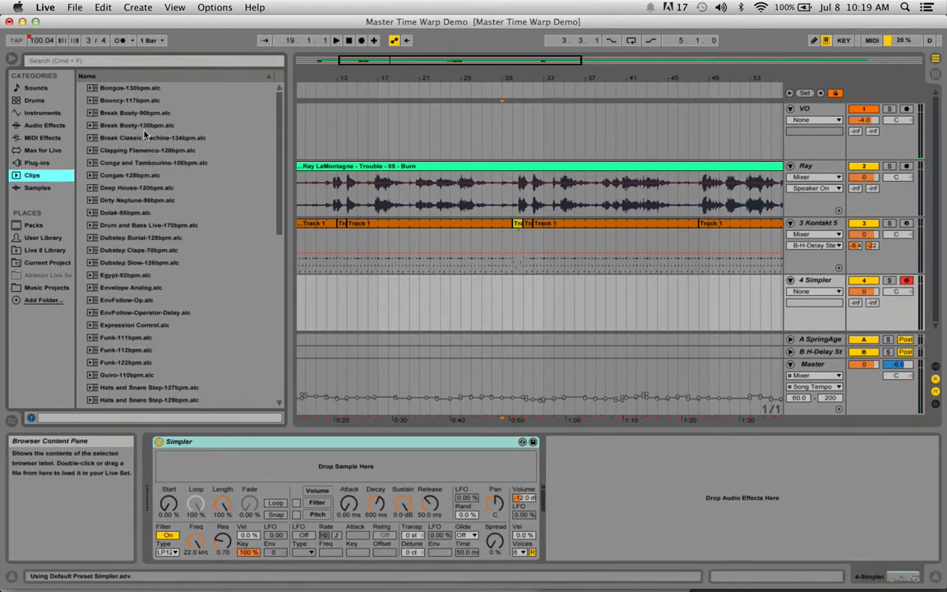
{"action": "left_click", "coordinate": [37, 188]}
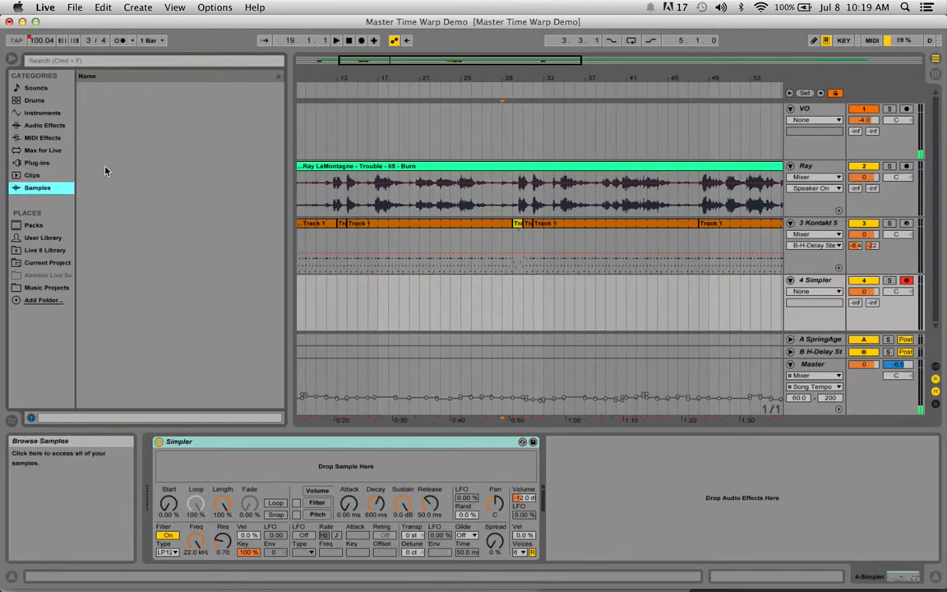
{"action": "left_click", "coordinate": [129, 127]}
{"action": "left_click_drag", "start_coordinate": [131, 125], "coordinate": [312, 465]}
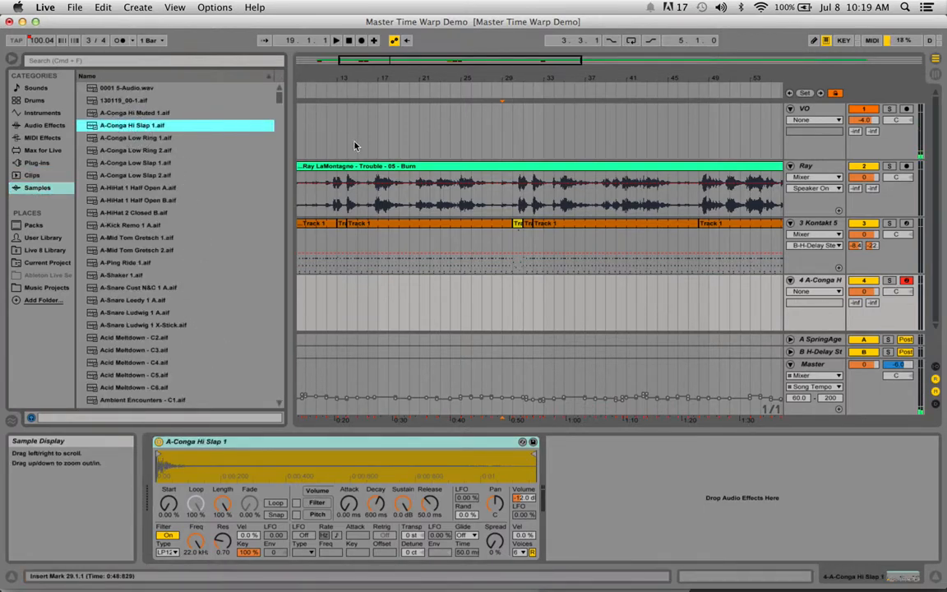
Insert an empty two-bar MIDI clip from bar 5 to bar 7 on the conga track and open it for note editing.
{"action": "left_click_drag", "start_coordinate": [399, 72], "coordinate": [386, 64]}
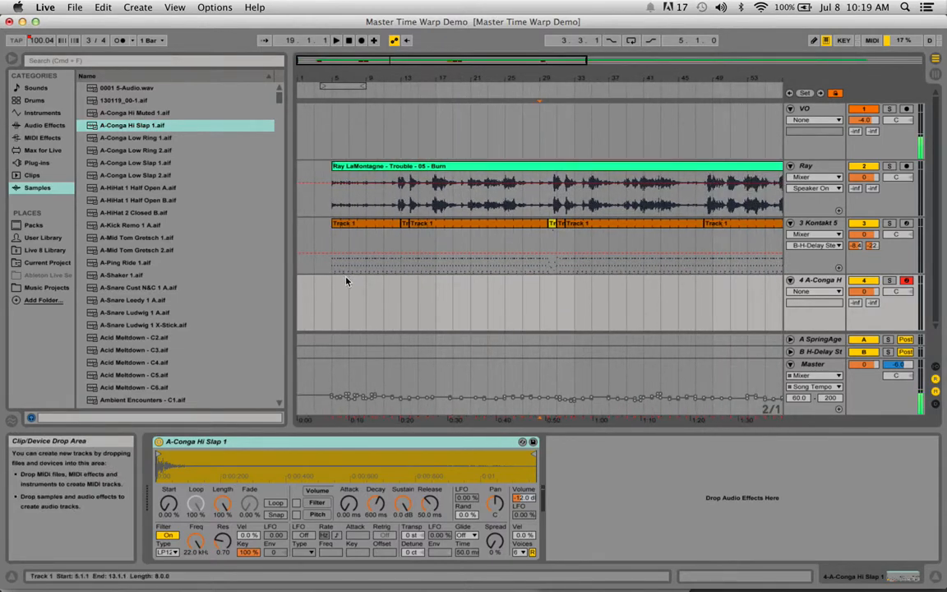
{"action": "left_click_drag", "start_coordinate": [332, 296], "coordinate": [352, 296]}
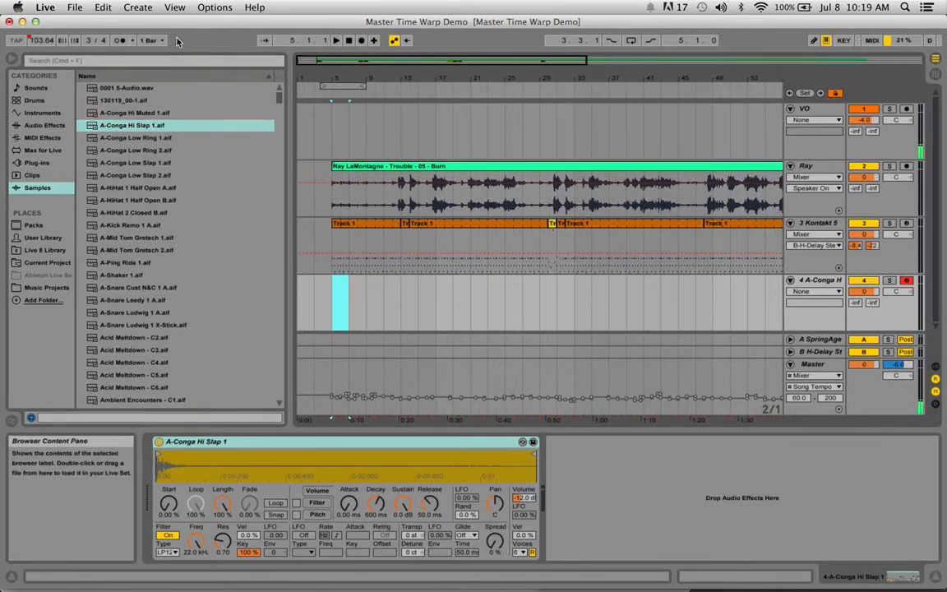
{"action": "left_click", "coordinate": [138, 7]}
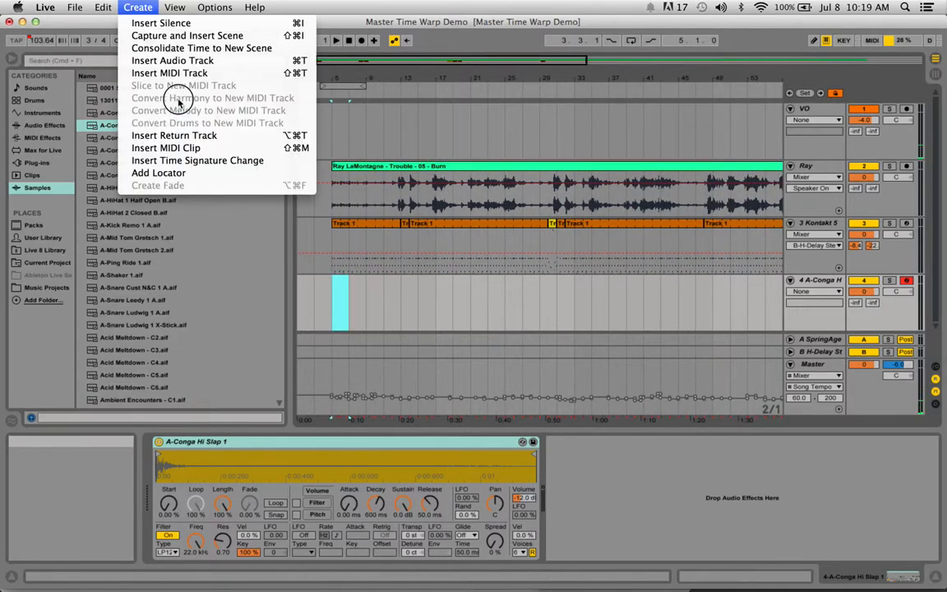
{"action": "left_click", "coordinate": [187, 150]}
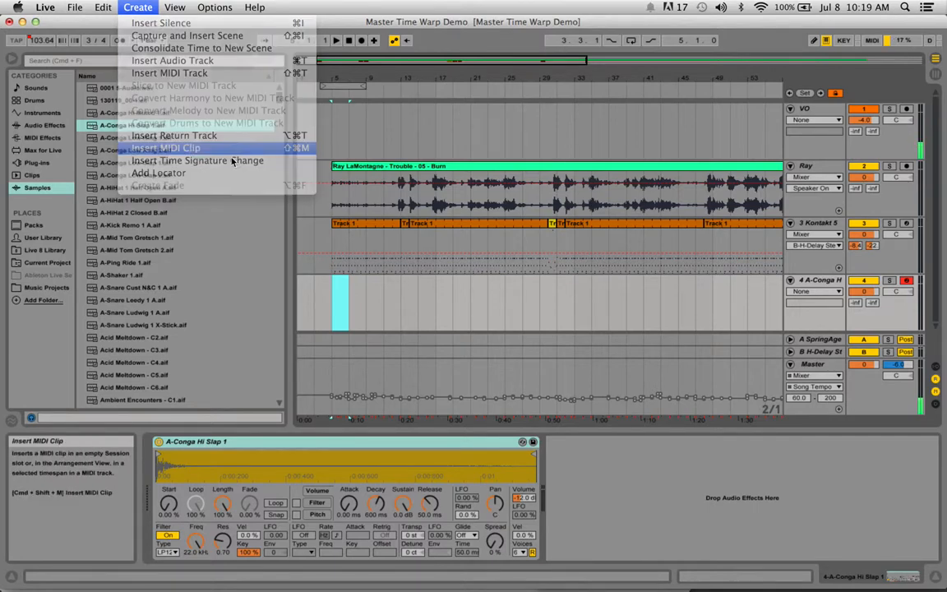
{"action": "right_click", "coordinate": [340, 284]}
{"action": "left_click", "coordinate": [341, 284]}
{"action": "double_click", "coordinate": [340, 284]}
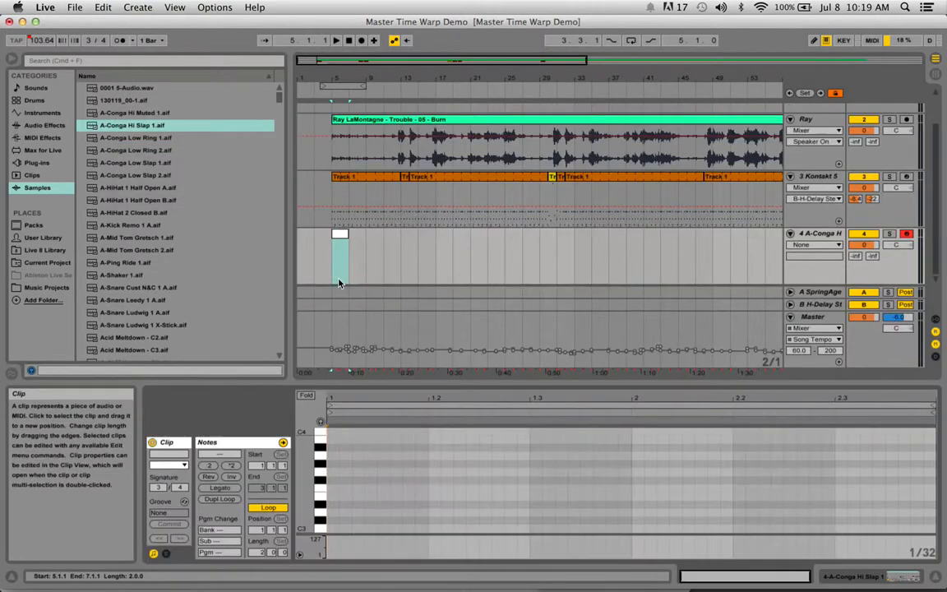
Add C3 notes on beats 1, 1.2 and 1.3 in the conga clip's first bar.
{"action": "left_click", "coordinate": [322, 531]}
{"action": "double_click", "coordinate": [332, 528]}
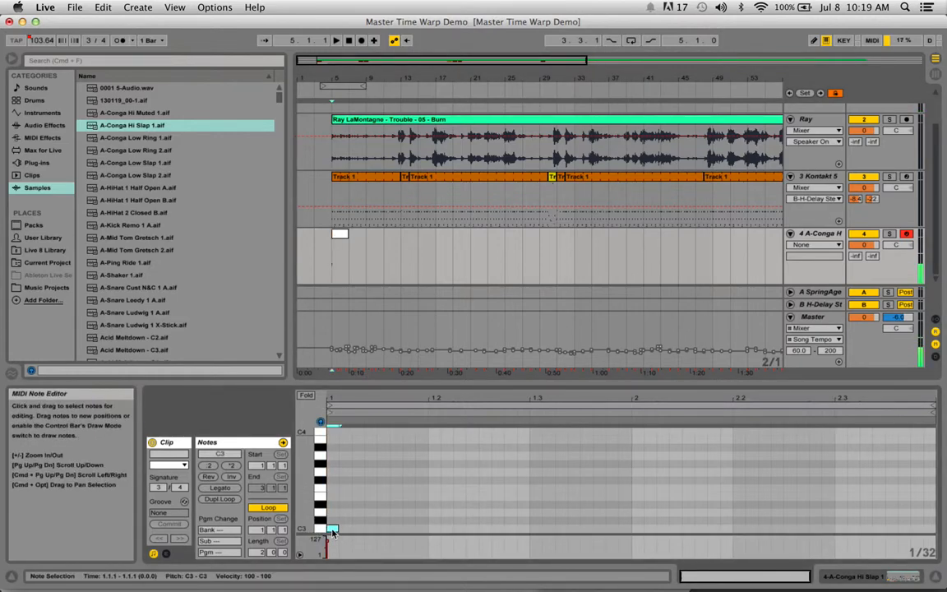
{"action": "double_click", "coordinate": [434, 529]}
{"action": "double_click", "coordinate": [535, 529]}
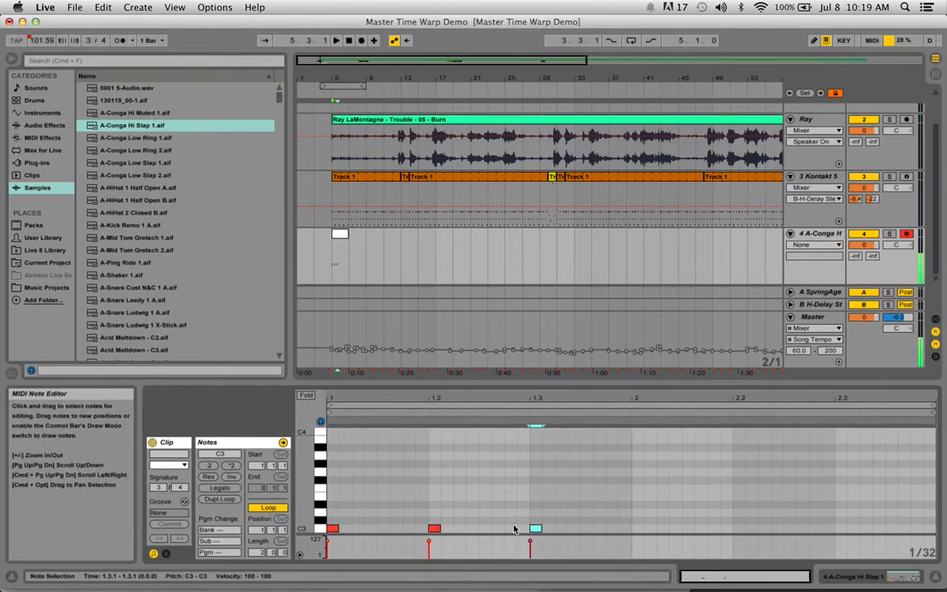
Raise the first note of the conga clip to D#3.
{"action": "left_click", "coordinate": [320, 506]}
{"action": "left_click", "coordinate": [334, 529]}
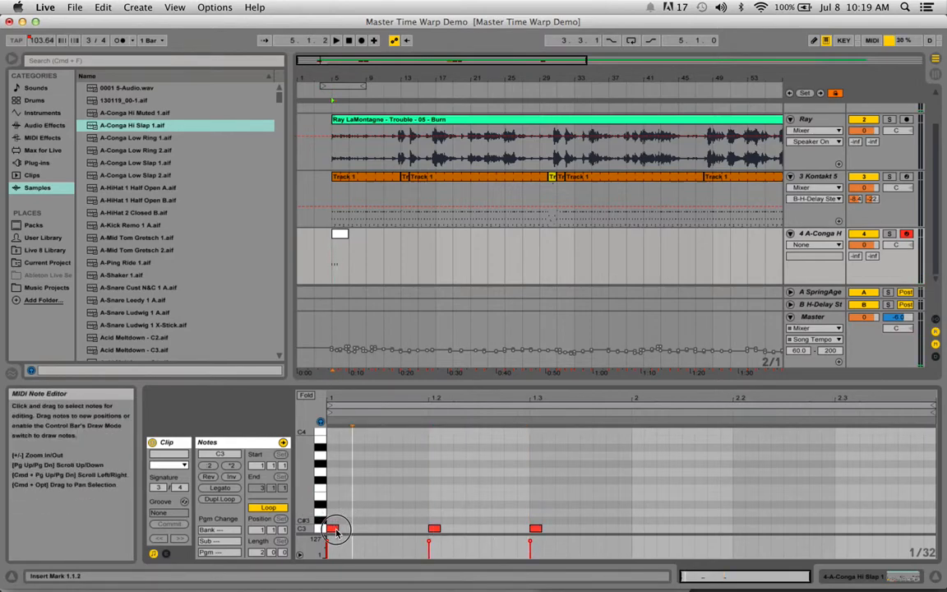
{"action": "key", "text": "Up"}
{"action": "key", "text": "Up"}
{"action": "key", "text": "Up"}
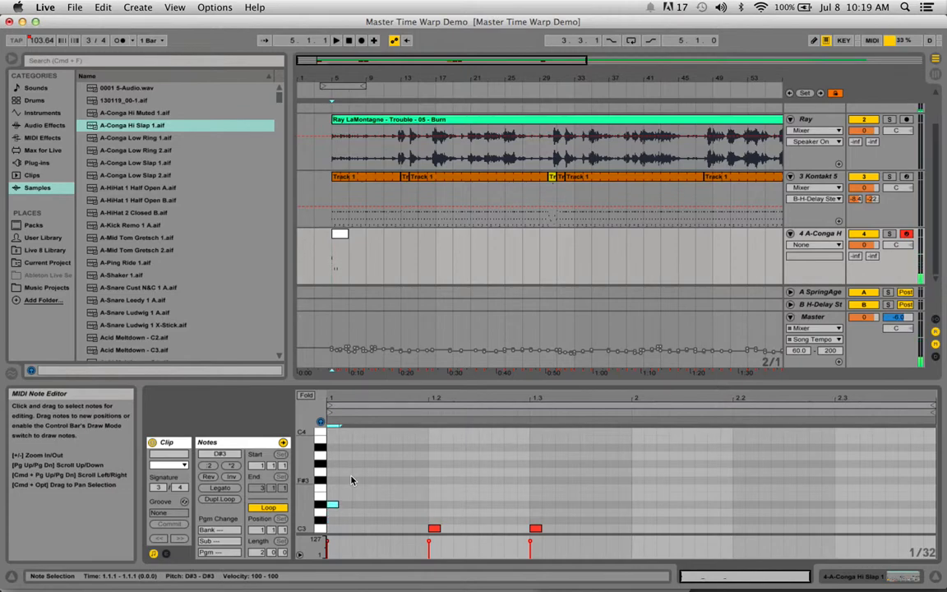
Duplicate the three notes of the conga clip's first bar into its second bar.
{"action": "left_click", "coordinate": [567, 481]}
{"action": "left_click_drag", "start_coordinate": [453, 540], "coordinate": [329, 530]}
{"action": "left_click", "coordinate": [353, 470]}
{"action": "left_click_drag", "start_coordinate": [332, 476], "coordinate": [628, 535]}
{"action": "key", "text": "super+d"}
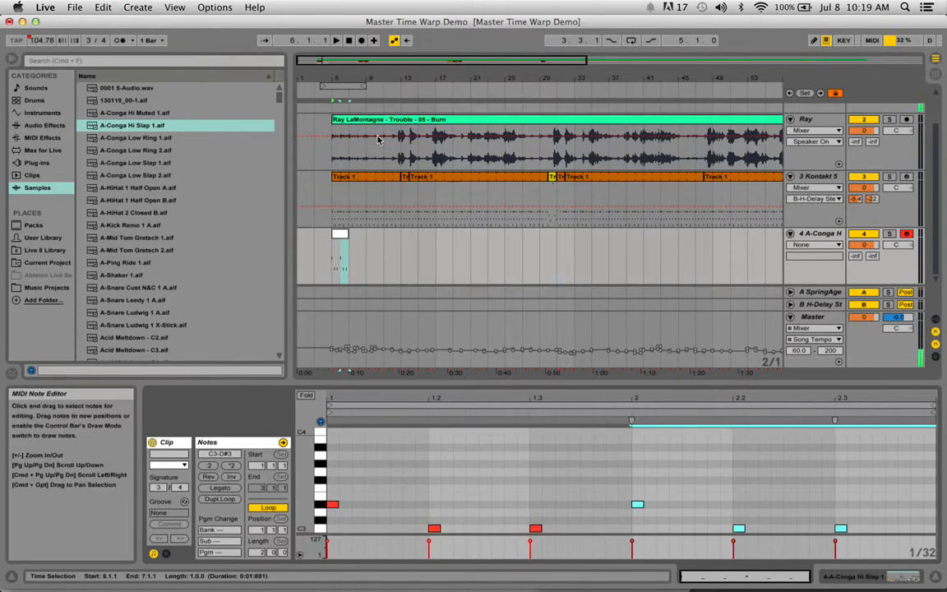
Extend the looped conga clip past the end of the song to bar 113.
{"action": "left_click", "coordinate": [348, 236]}
{"action": "left_click_drag", "start_coordinate": [347, 235], "coordinate": [880, 228]}
{"action": "left_click_drag", "start_coordinate": [656, 76], "coordinate": [480, 48]}
{"action": "left_click_drag", "start_coordinate": [596, 236], "coordinate": [749, 239]}
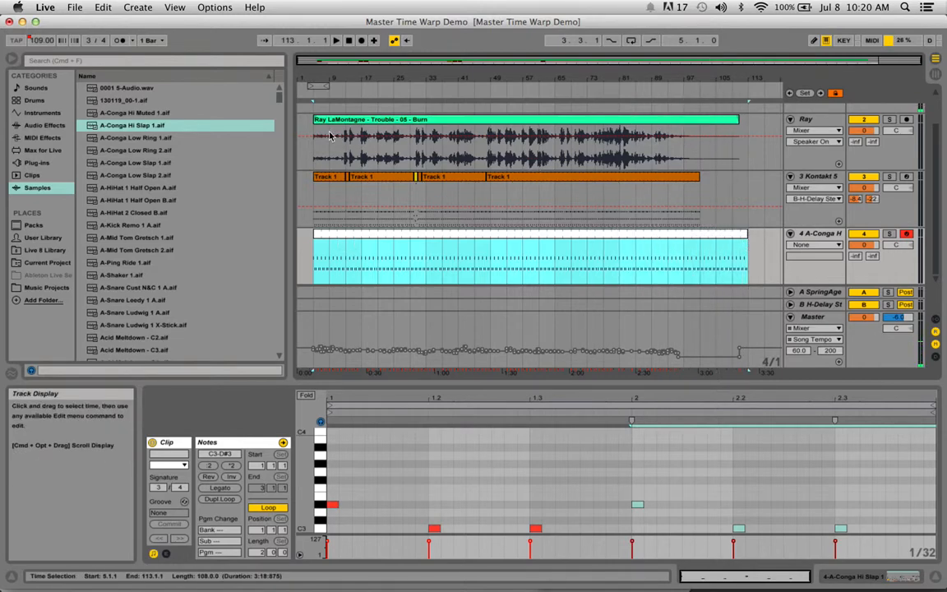
Compare the starts of the Ray and conga clips around bar 5, and inspect both tracks across the whole song.
{"action": "left_click_drag", "start_coordinate": [333, 79], "coordinate": [336, 156]}
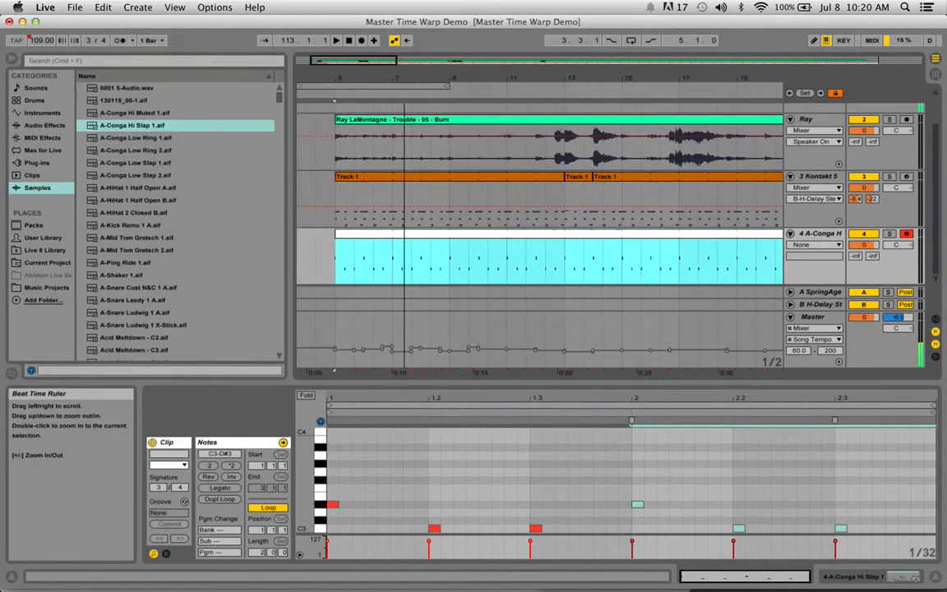
{"action": "left_click", "coordinate": [331, 140]}
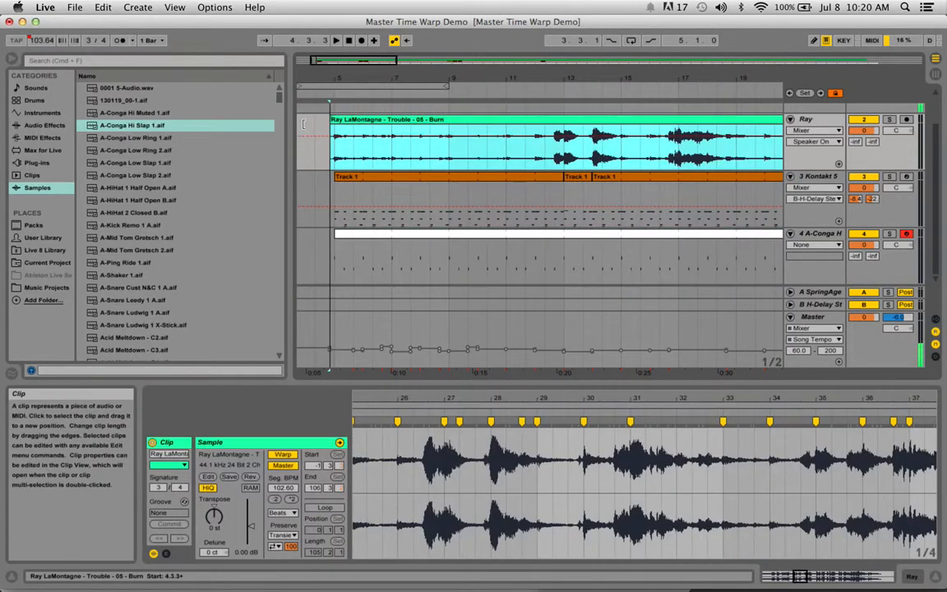
{"action": "left_click_drag", "start_coordinate": [392, 77], "coordinate": [392, 33]}
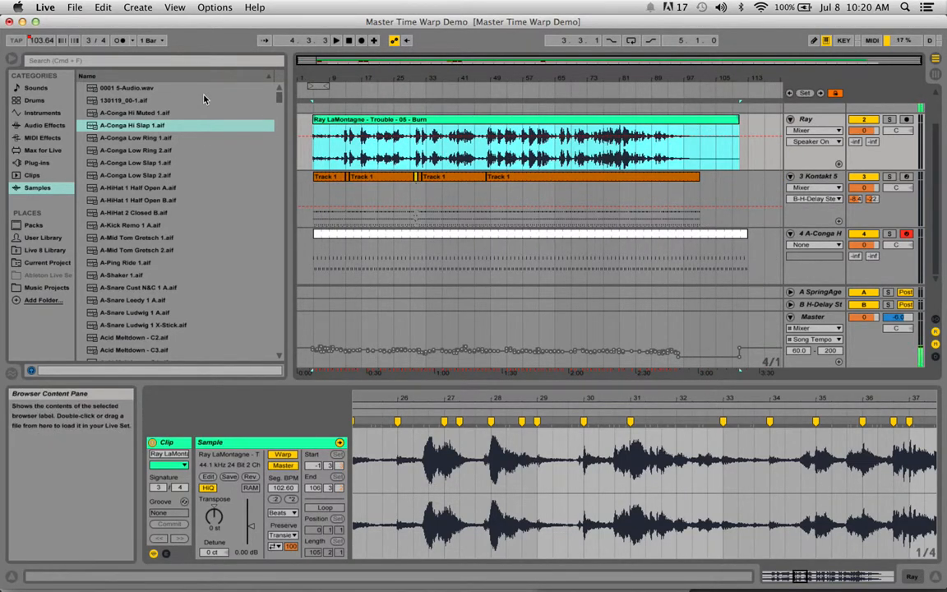
{"action": "left_click", "coordinate": [812, 237]}
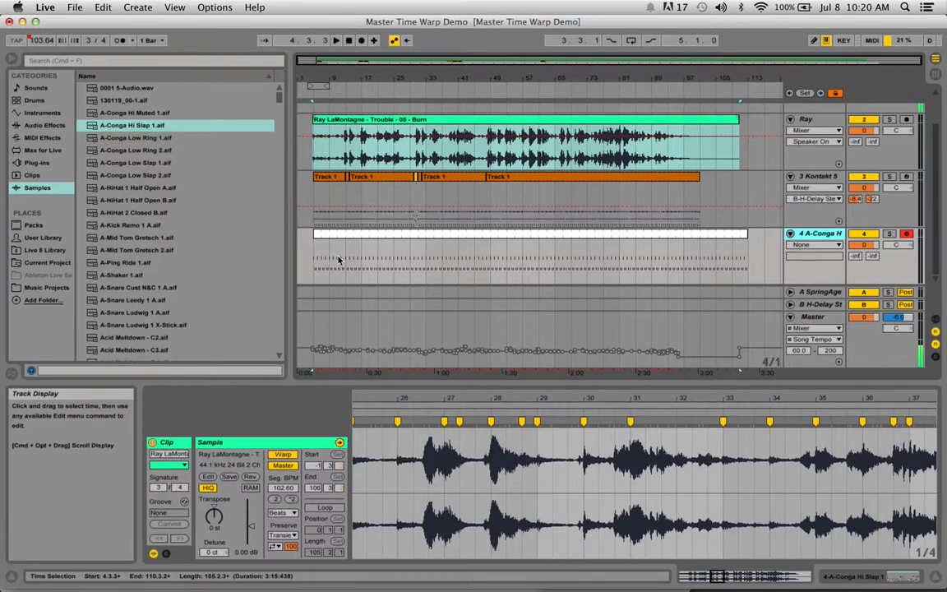
{"action": "left_click", "coordinate": [343, 121]}
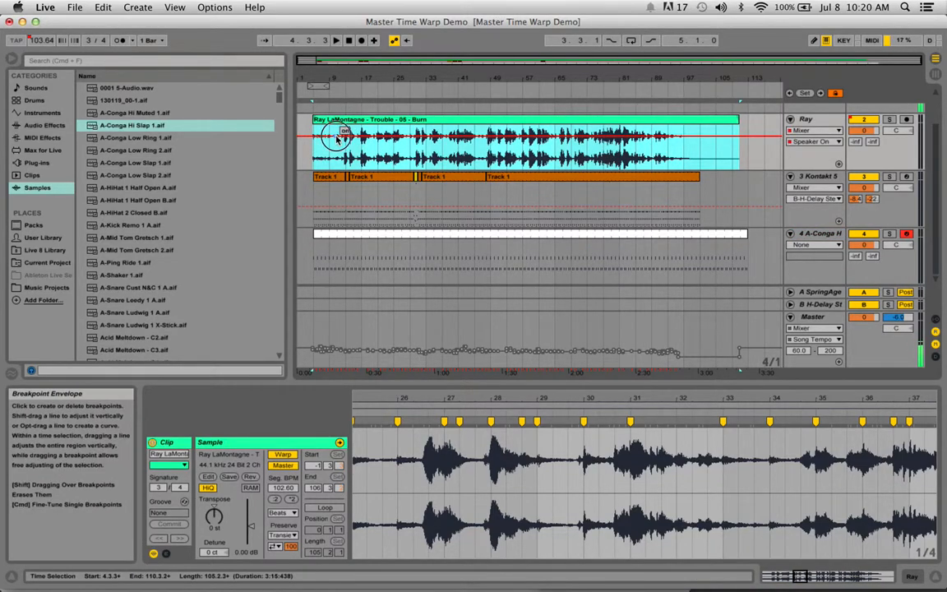
Freeze the 4 A-Conga Hi Slap 1 track.
{"action": "left_click", "coordinate": [815, 236]}
{"action": "right_click", "coordinate": [814, 236]}
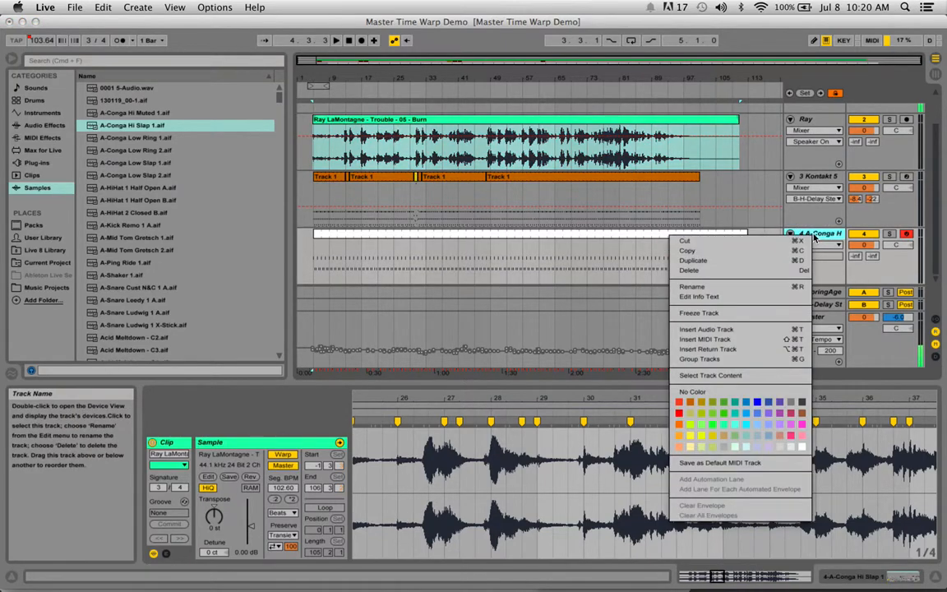
{"action": "left_click", "coordinate": [758, 313]}
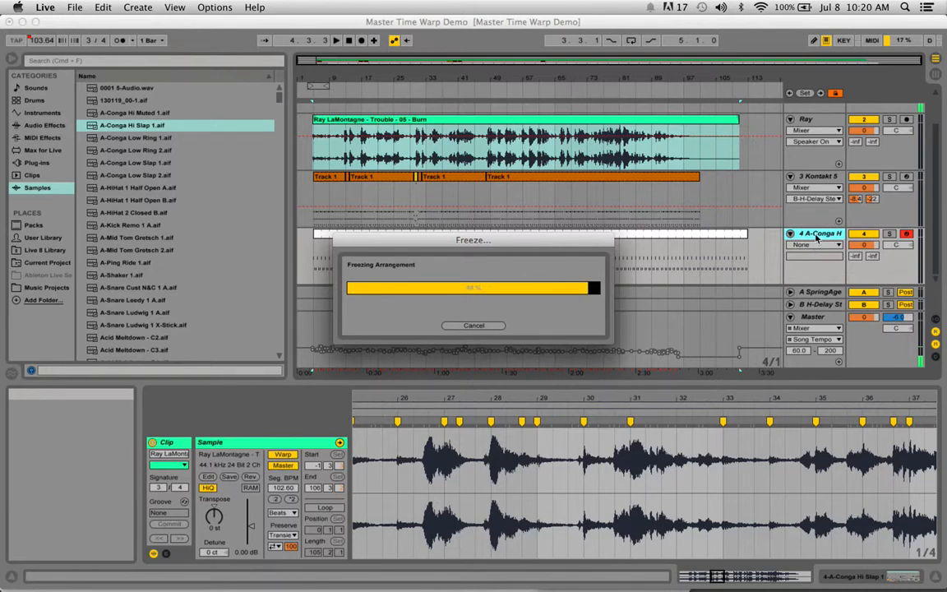
Insert an audio track below the frozen conga track and copy the frozen conga clip onto it at bar 5.
{"action": "key", "text": "super+t"}
{"action": "left_click", "coordinate": [373, 181]}
{"action": "left_click_drag", "start_coordinate": [372, 181], "coordinate": [364, 254]}
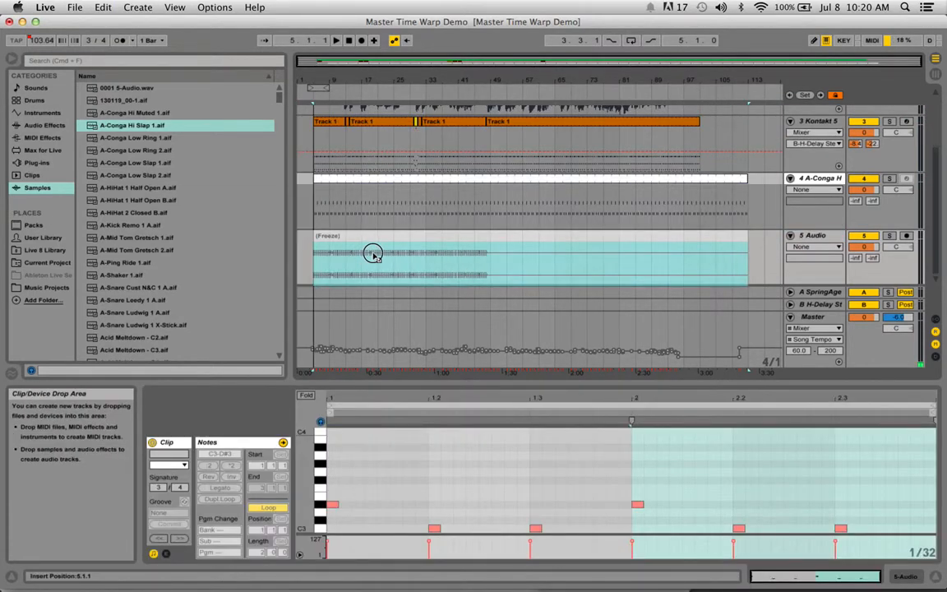
{"action": "left_click", "coordinate": [392, 240]}
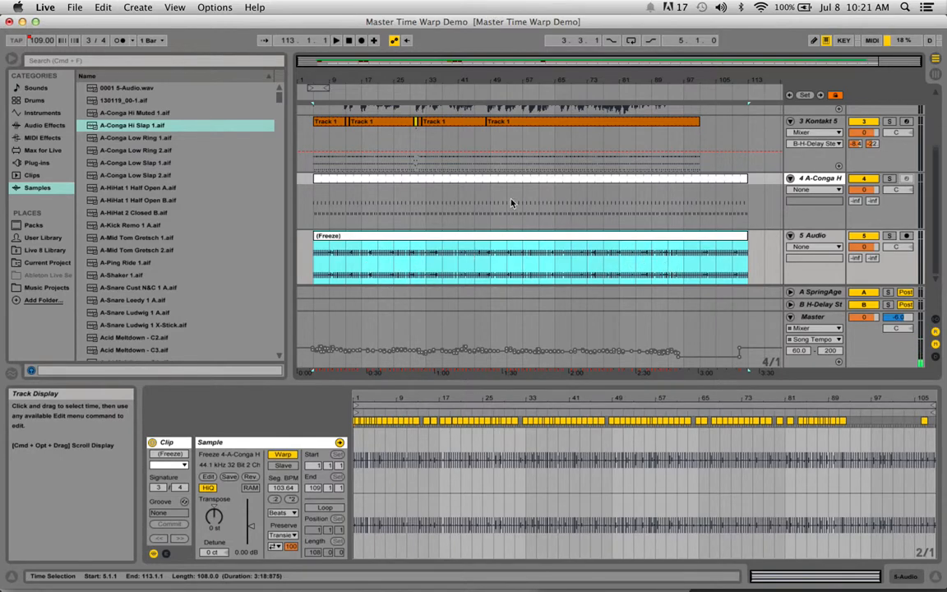
Compare the warp markers of the Ray clip with those of the frozen conga audio clip on the 5 Audio track.
{"action": "scroll", "coordinate": [510, 203], "scroll_direction": "up", "scroll_amount": 5}
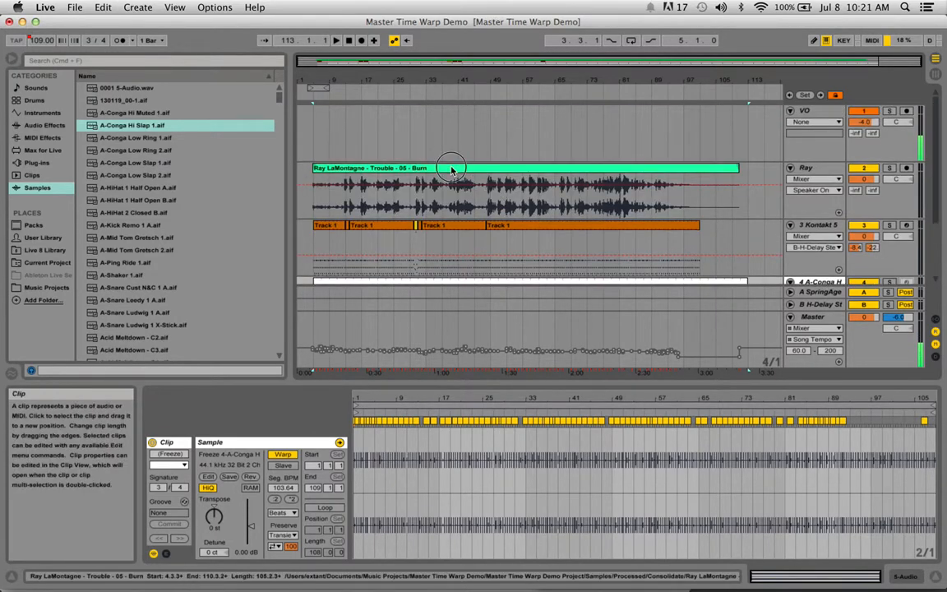
{"action": "left_click", "coordinate": [450, 168]}
{"action": "left_click_drag", "start_coordinate": [535, 397], "coordinate": [535, 367]}
{"action": "scroll", "coordinate": [476, 245], "scroll_direction": "down", "scroll_amount": 5}
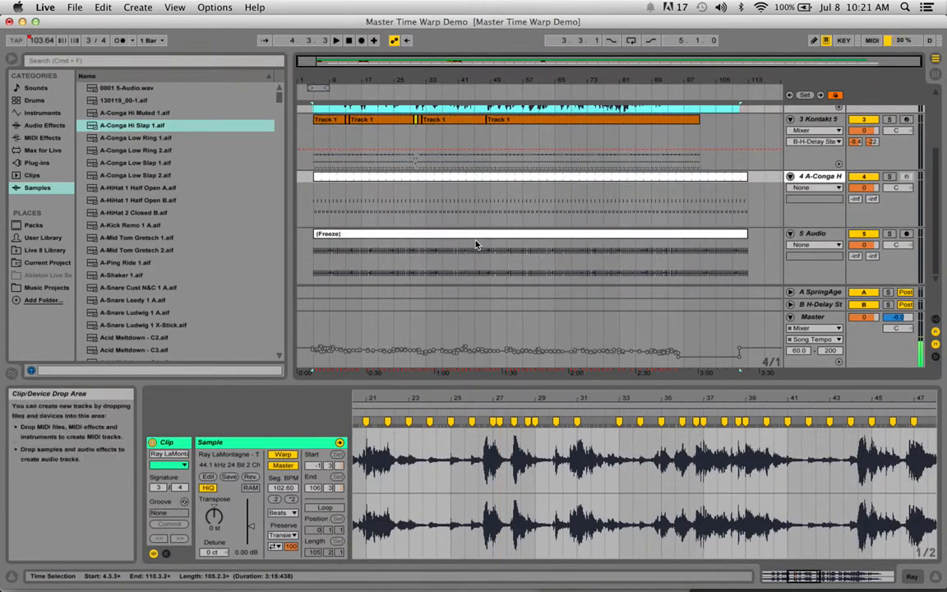
{"action": "left_click", "coordinate": [419, 238]}
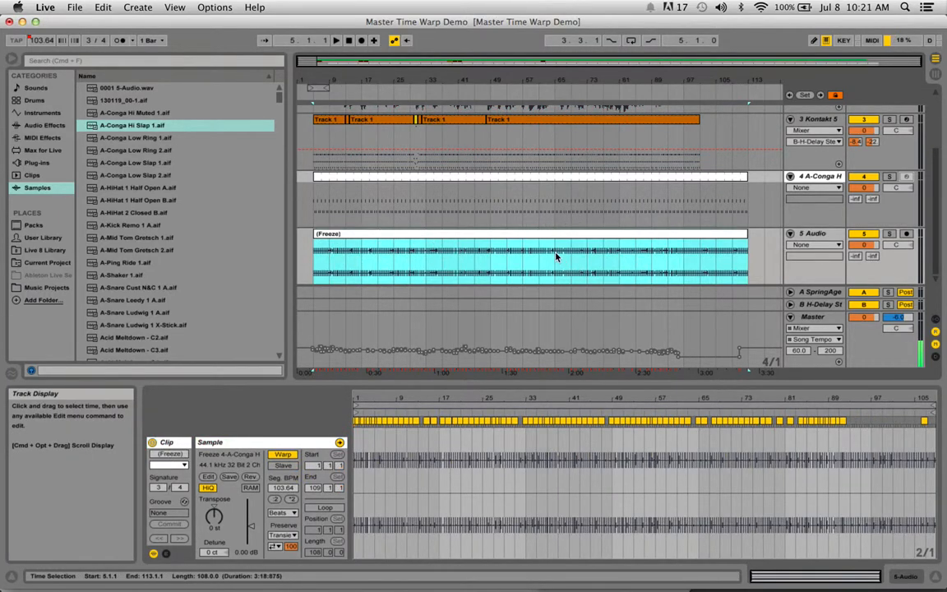
{"action": "scroll", "coordinate": [418, 185], "scroll_direction": "up", "scroll_amount": 2}
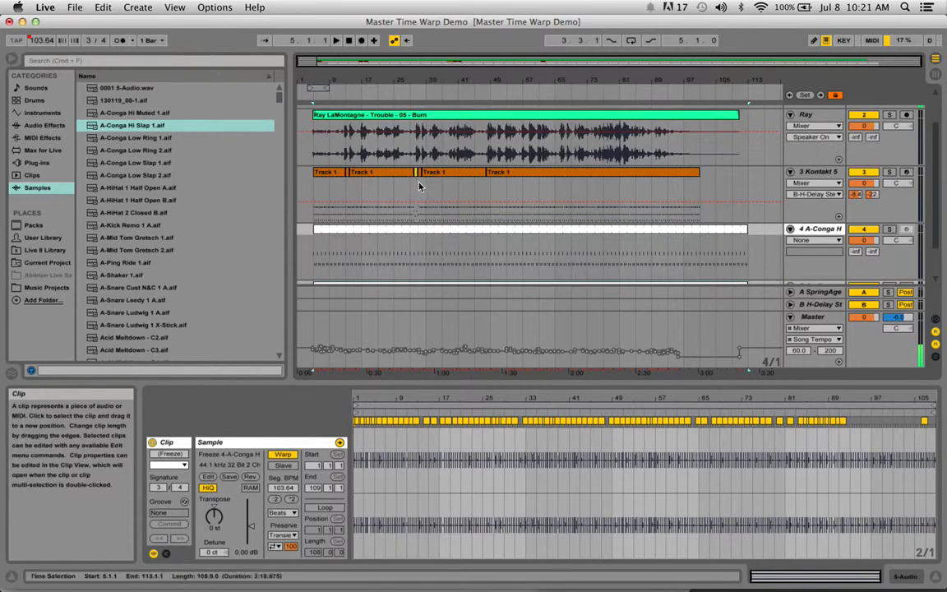
{"action": "scroll", "coordinate": [436, 195], "scroll_direction": "down", "scroll_amount": 2}
{"action": "scroll", "coordinate": [436, 195], "scroll_direction": "up", "scroll_amount": 5}
{"action": "left_click", "coordinate": [426, 168]}
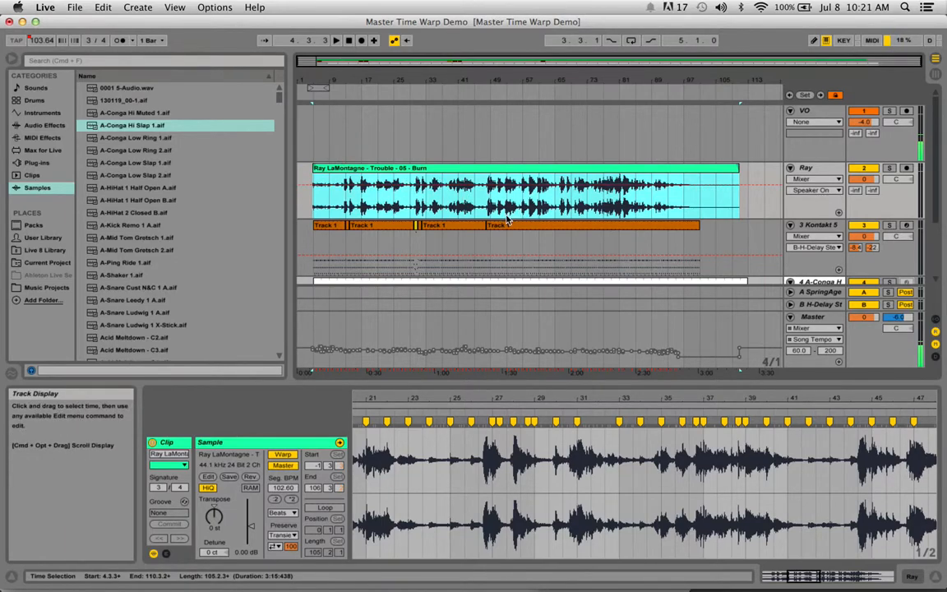
{"action": "scroll", "coordinate": [473, 204], "scroll_direction": "down", "scroll_amount": 3}
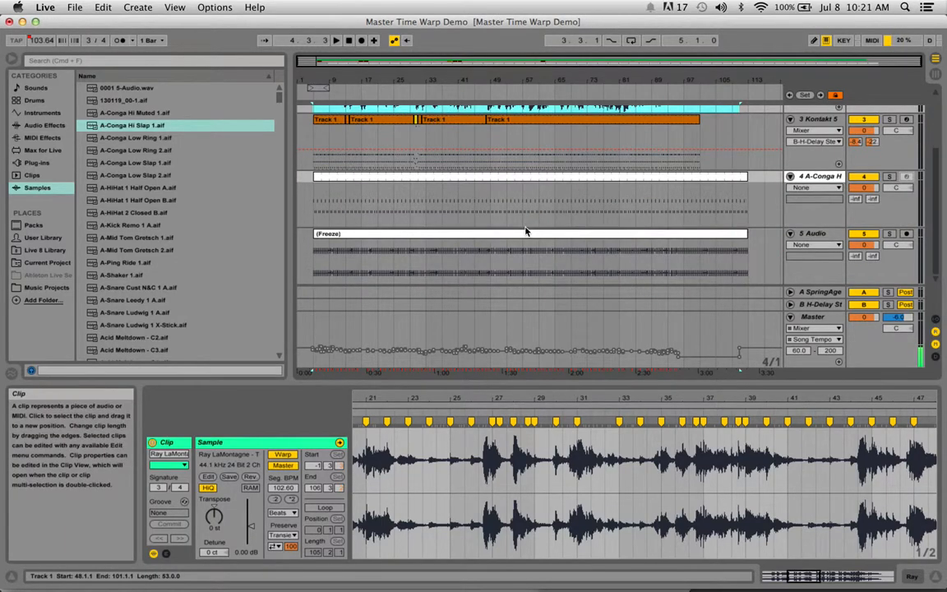
{"action": "left_click", "coordinate": [495, 239]}
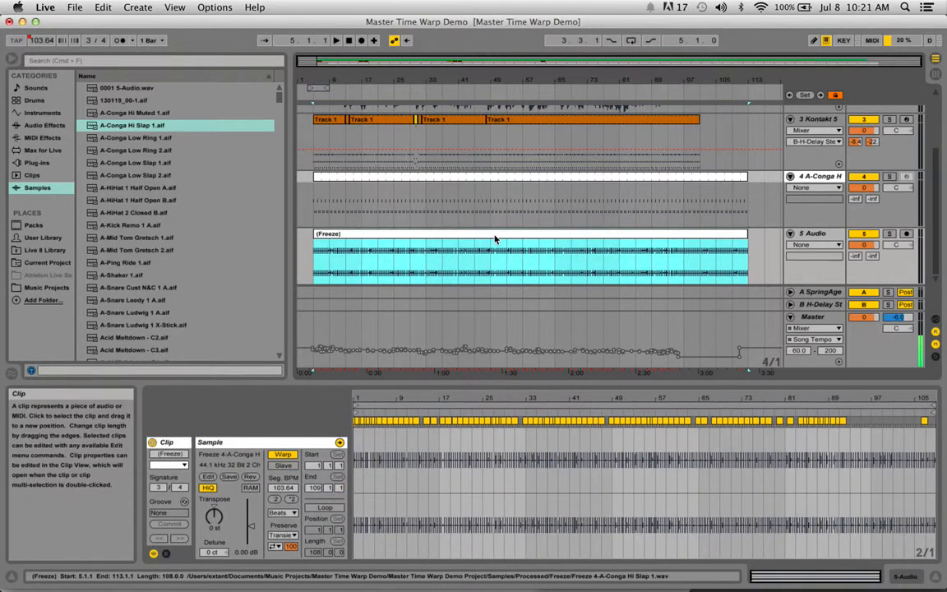